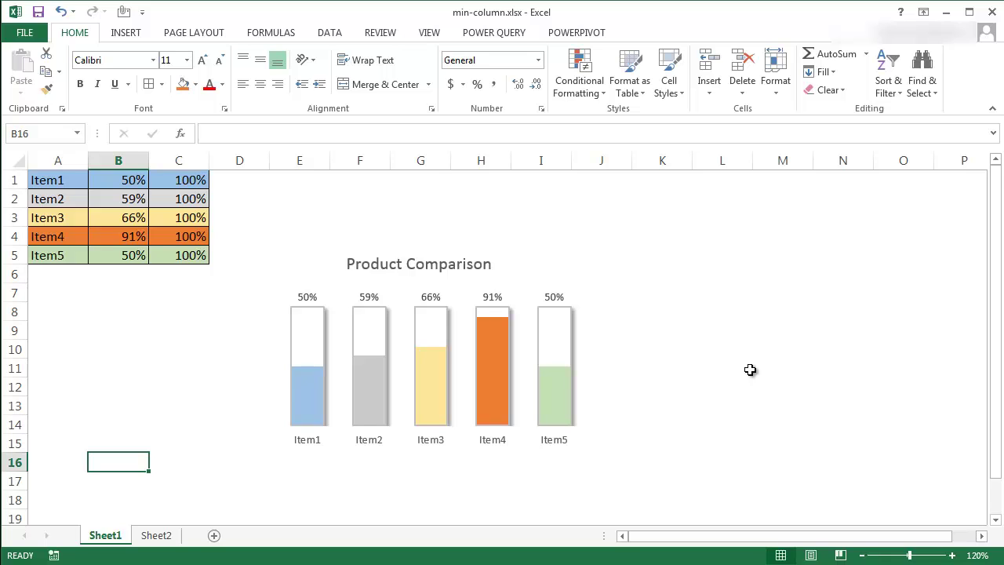
- Insert a 2-D clustered column chart from the item percentages in A1:C5 on Sheet2
{"action": "left_click", "coordinate": [165, 537]}
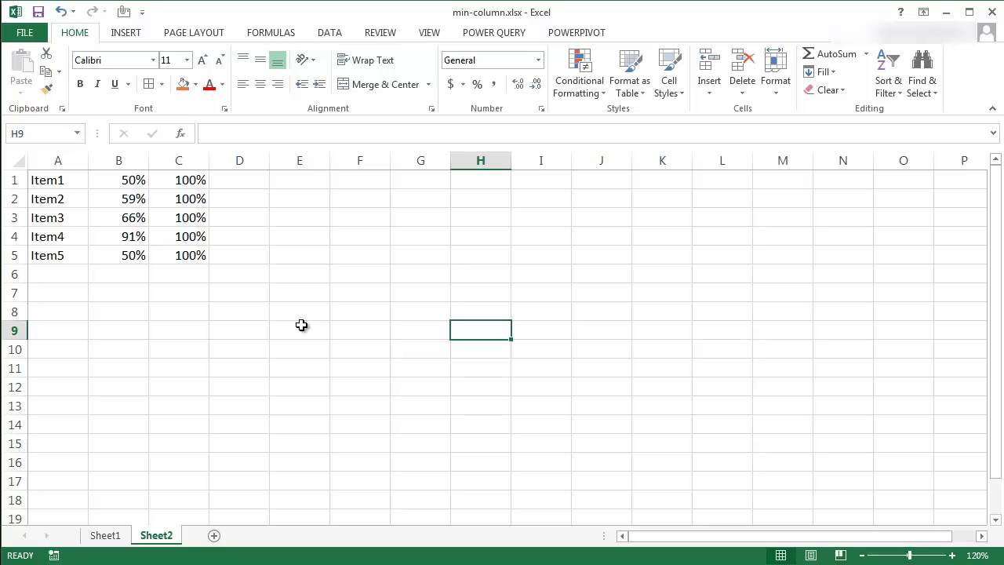
{"action": "left_click", "coordinate": [123, 219]}
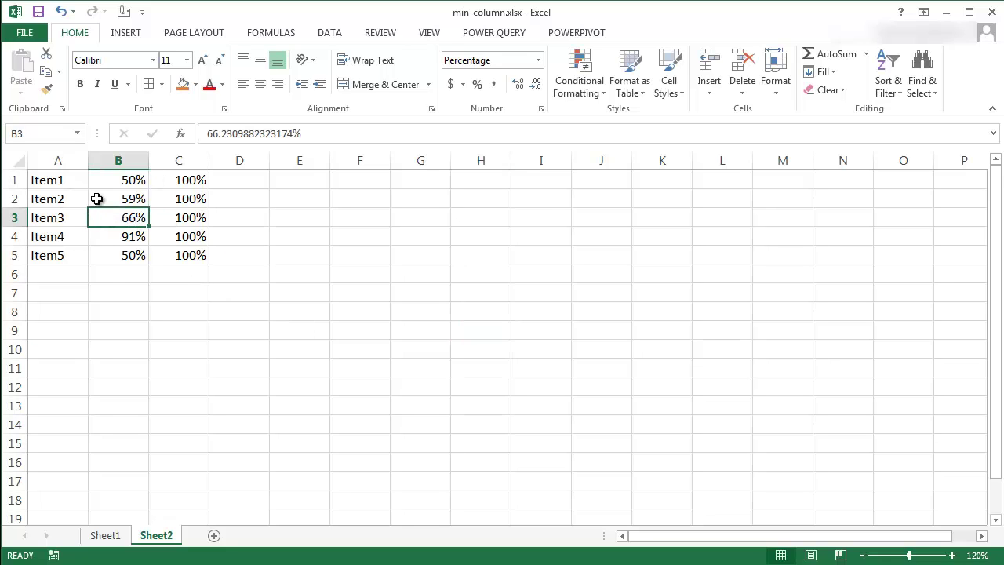
{"action": "left_click", "coordinate": [128, 34]}
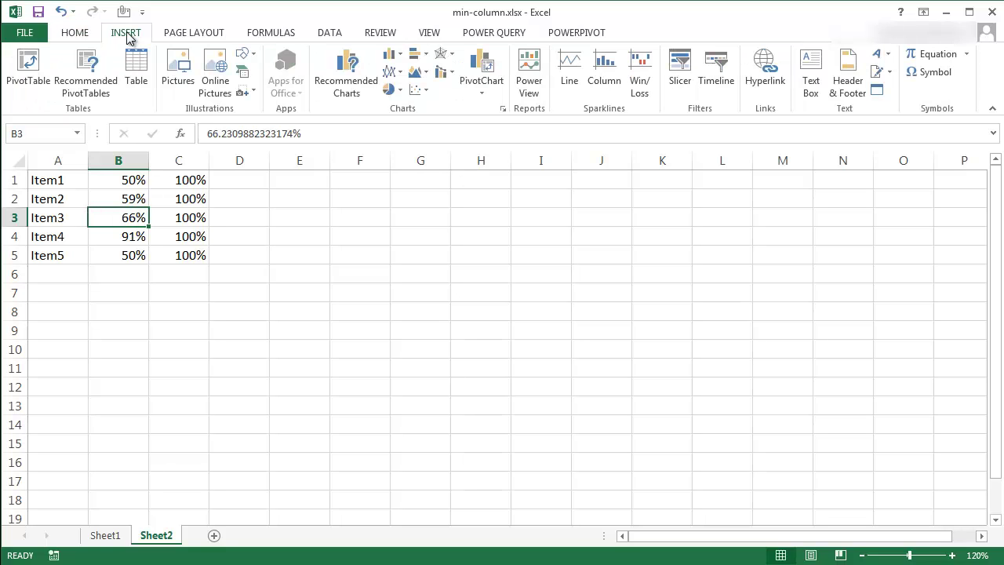
{"action": "left_click", "coordinate": [390, 54]}
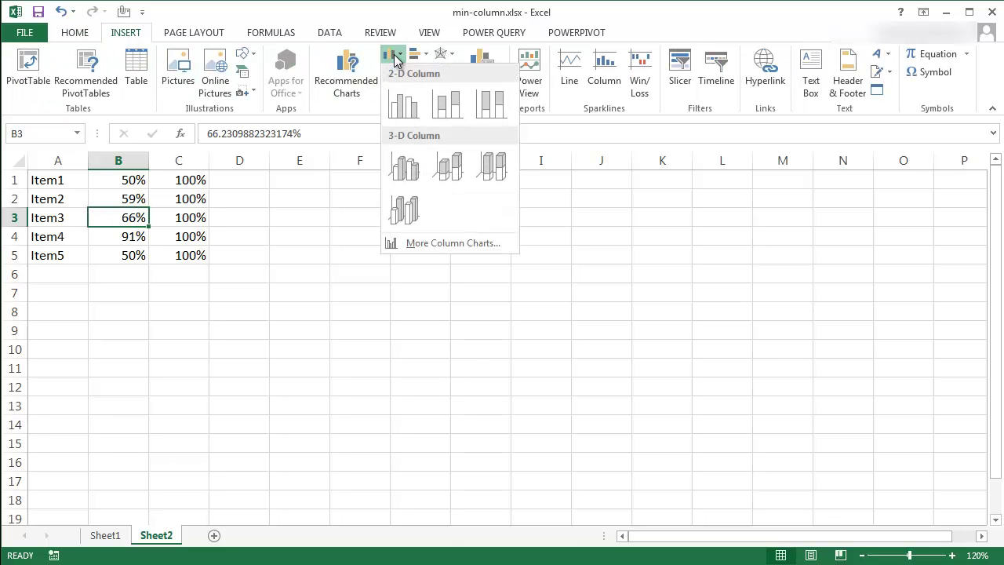
{"action": "left_click", "coordinate": [402, 93]}
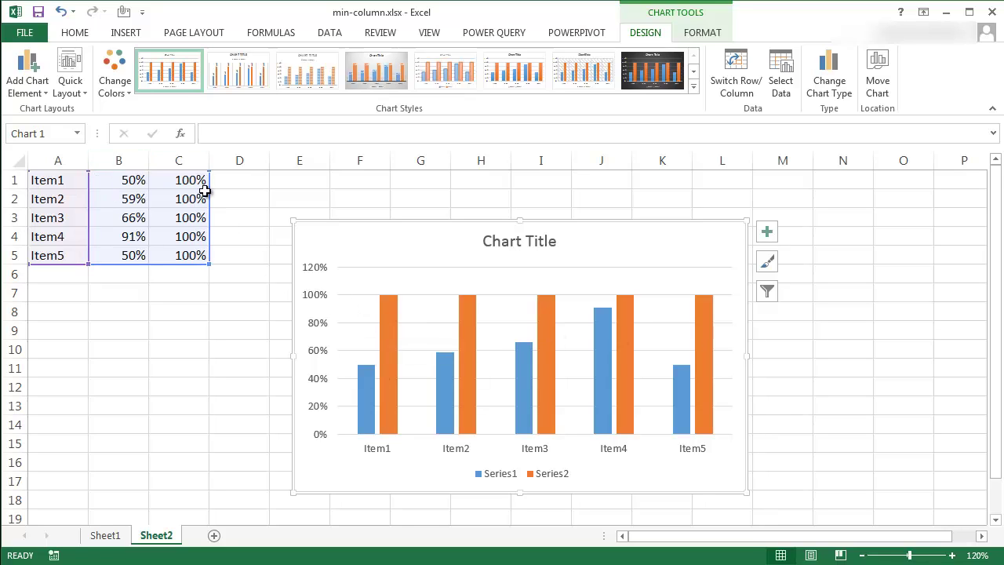
{"action": "left_click", "coordinate": [247, 393]}
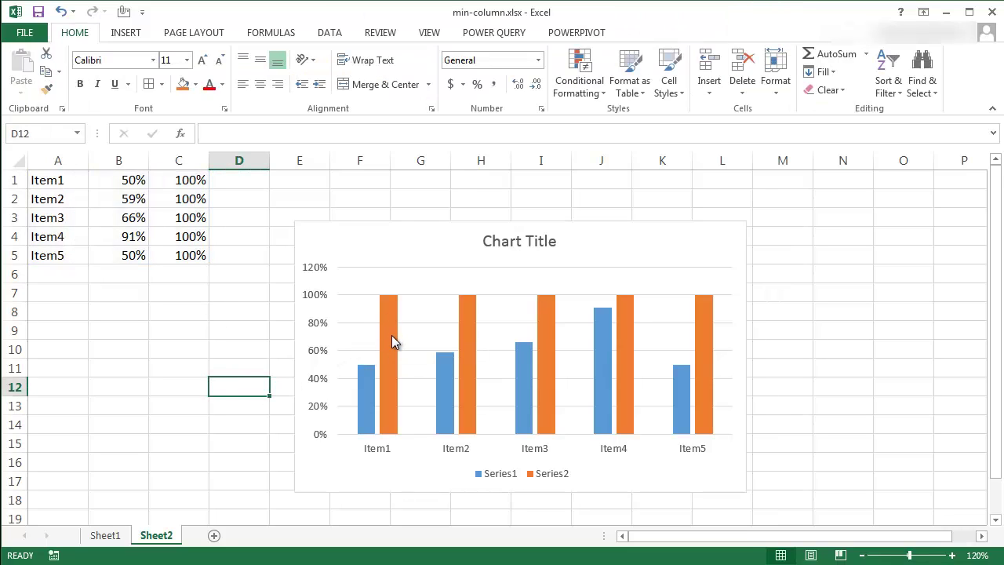
{"action": "mouse_move", "coordinate": [390, 342]}
{"action": "mouse_move", "coordinate": [360, 374]}
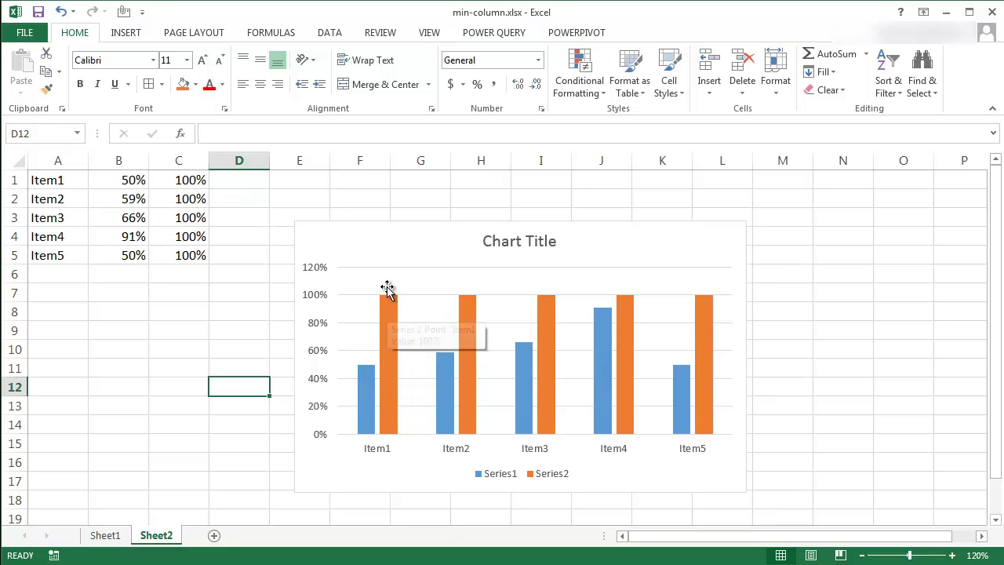
{"action": "mouse_move", "coordinate": [374, 420]}
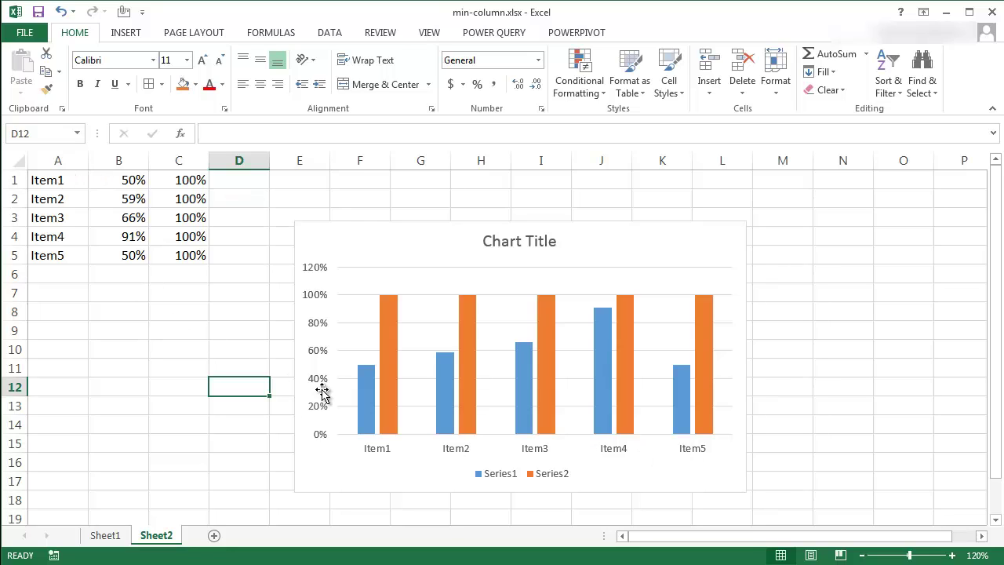
- Fill cells A1:C1 with theme blue and apply the same blue to Item1's Series1 column in the chart
{"action": "left_click_drag", "start_coordinate": [46, 180], "coordinate": [166, 181]}
{"action": "left_click", "coordinate": [195, 84]}
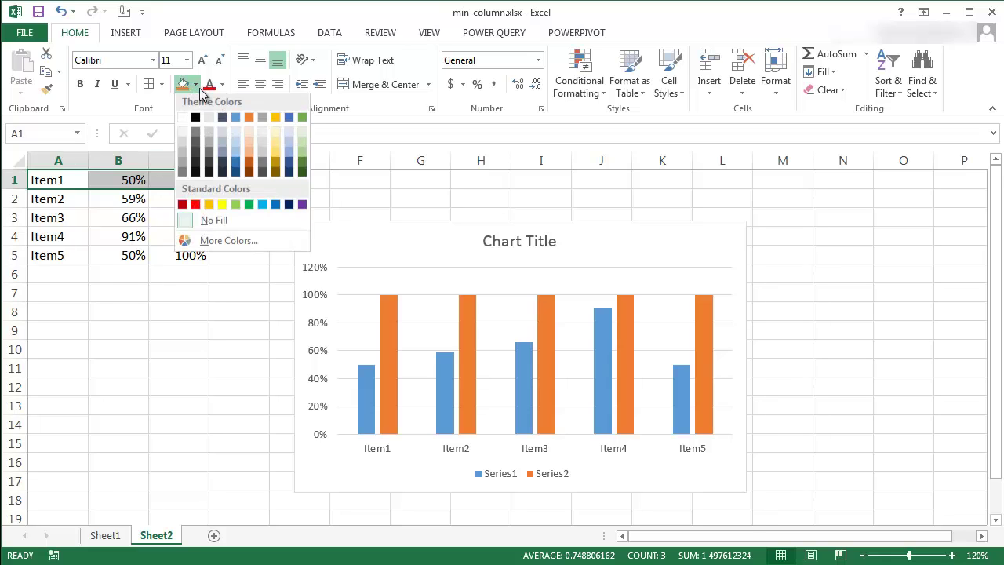
{"action": "left_click", "coordinate": [236, 120]}
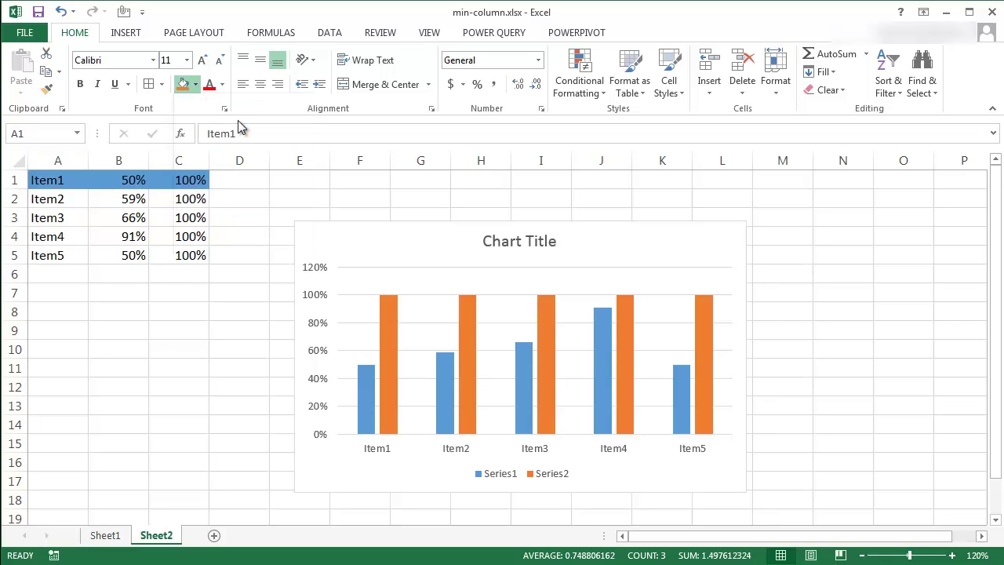
{"action": "left_click", "coordinate": [369, 401]}
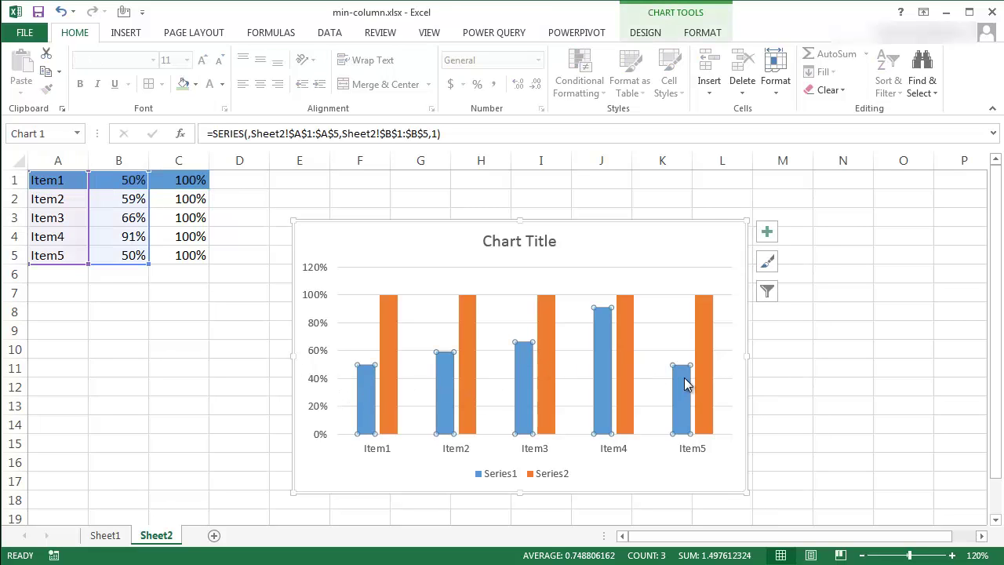
{"action": "left_click", "coordinate": [362, 383]}
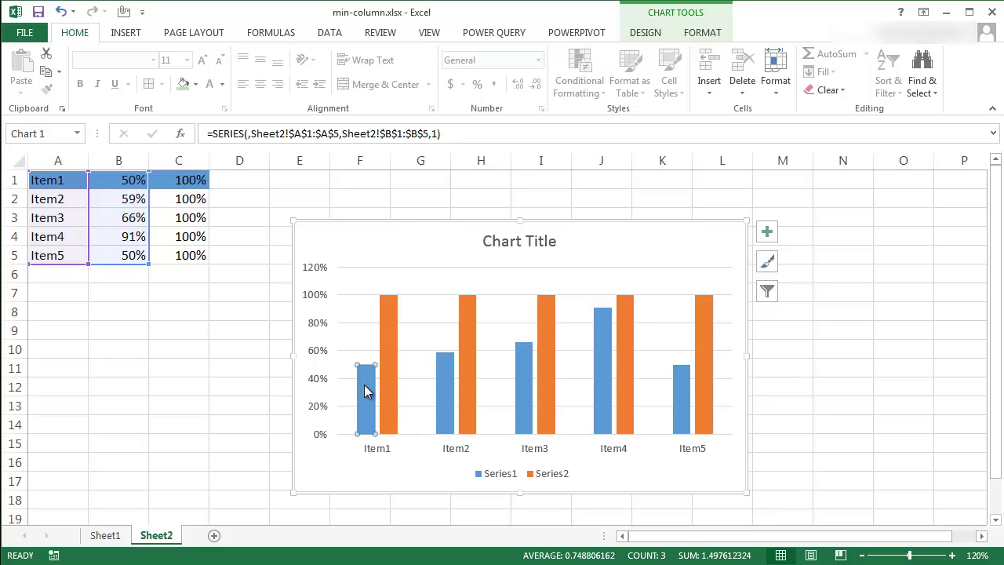
{"action": "left_click", "coordinate": [195, 85]}
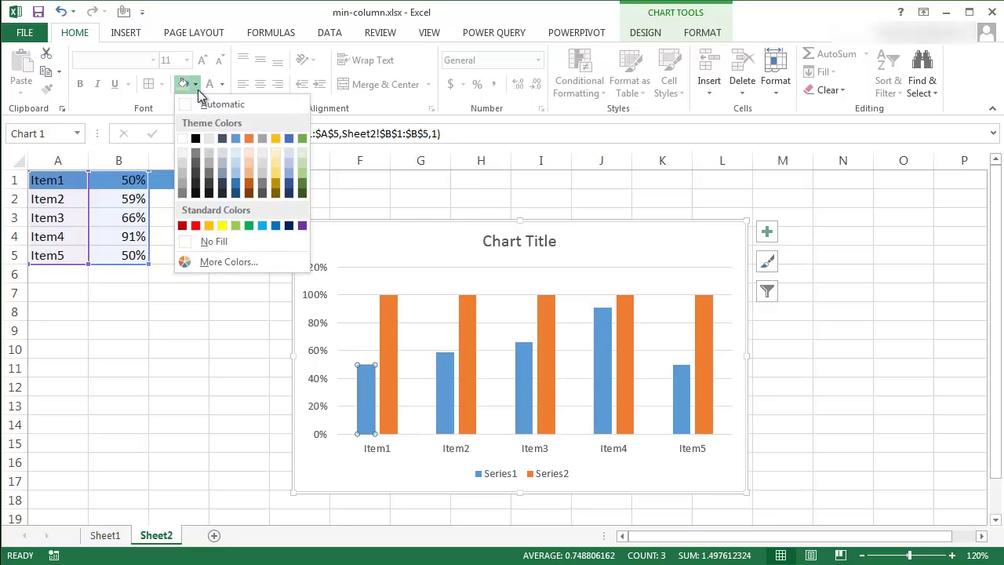
{"action": "left_click", "coordinate": [239, 137]}
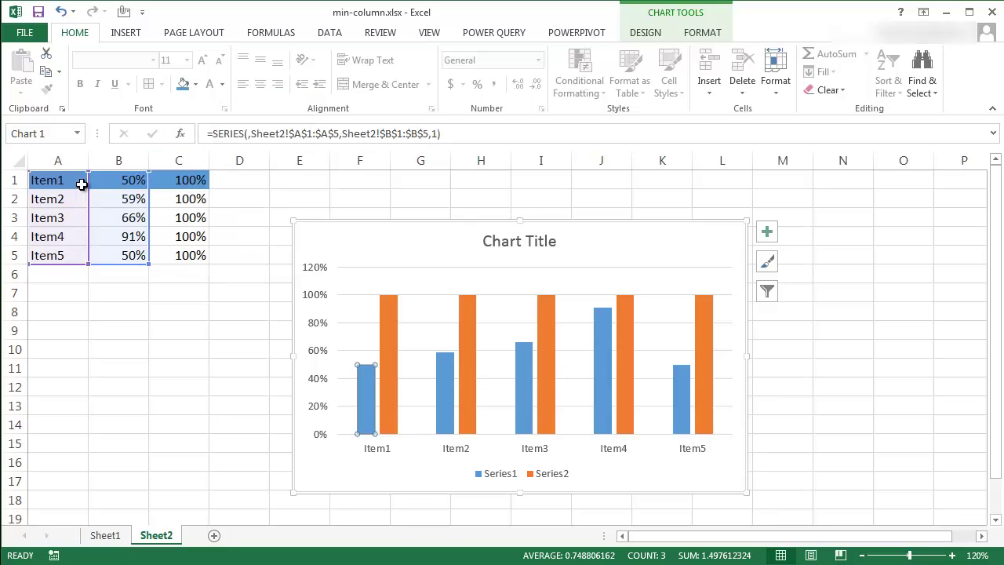
- Fill the Item2 row, cells A2:C2, with theme orange
{"action": "left_click_drag", "start_coordinate": [62, 196], "coordinate": [190, 199]}
{"action": "left_click", "coordinate": [195, 85]}
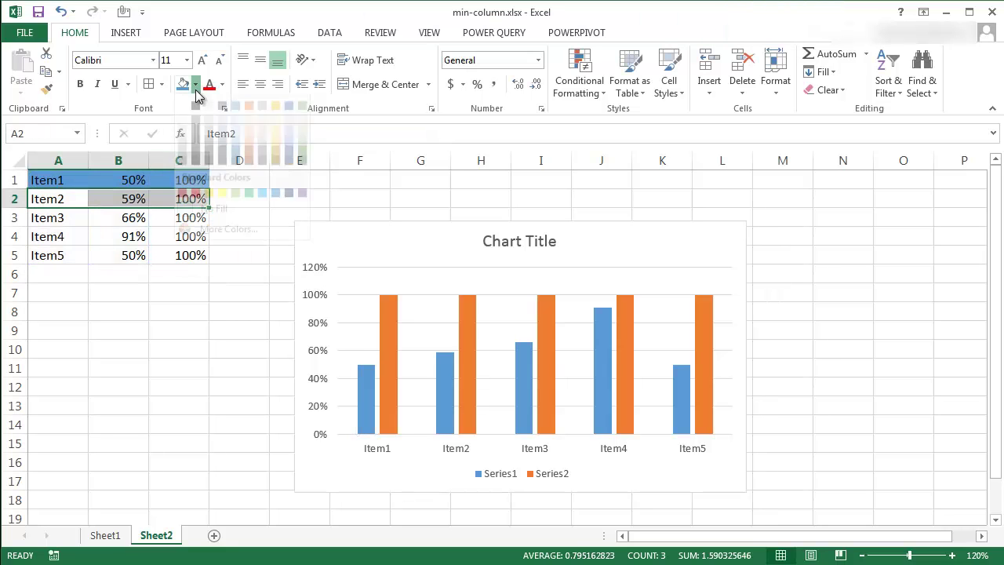
{"action": "left_click", "coordinate": [246, 117]}
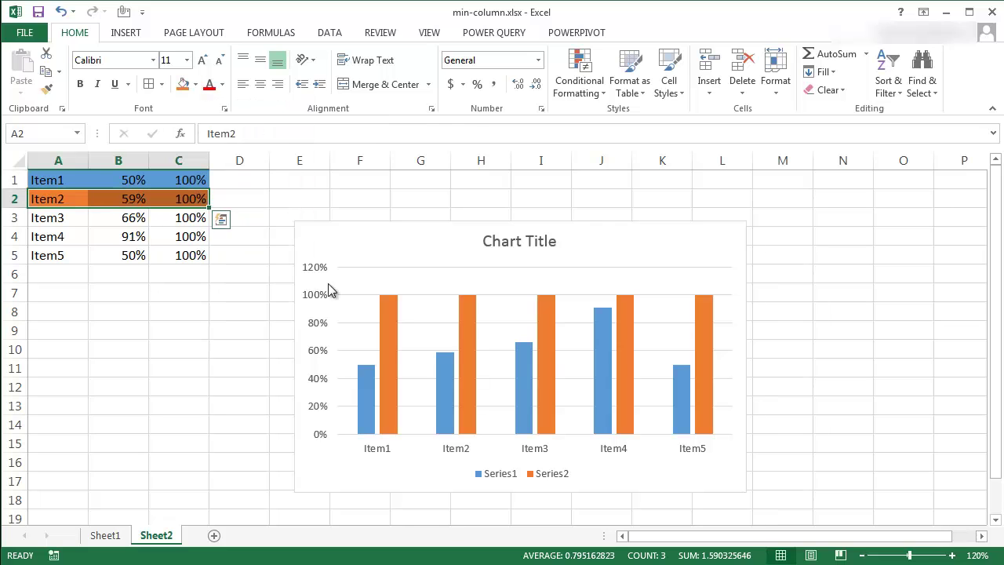
- Try filling the entire Series1 column set with orange, and undo that fill
{"action": "left_click", "coordinate": [441, 374]}
{"action": "left_click", "coordinate": [195, 84]}
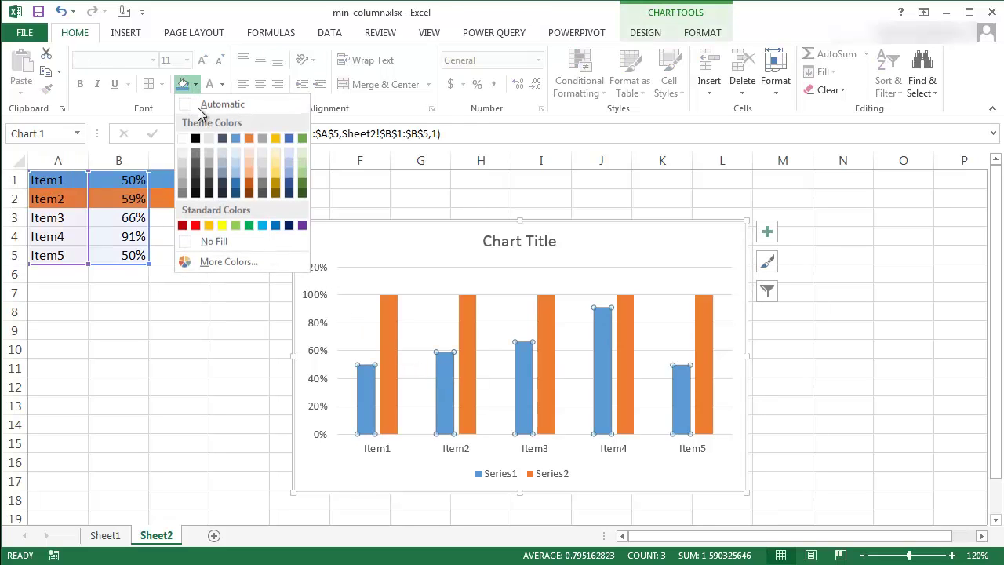
{"action": "left_click", "coordinate": [247, 137]}
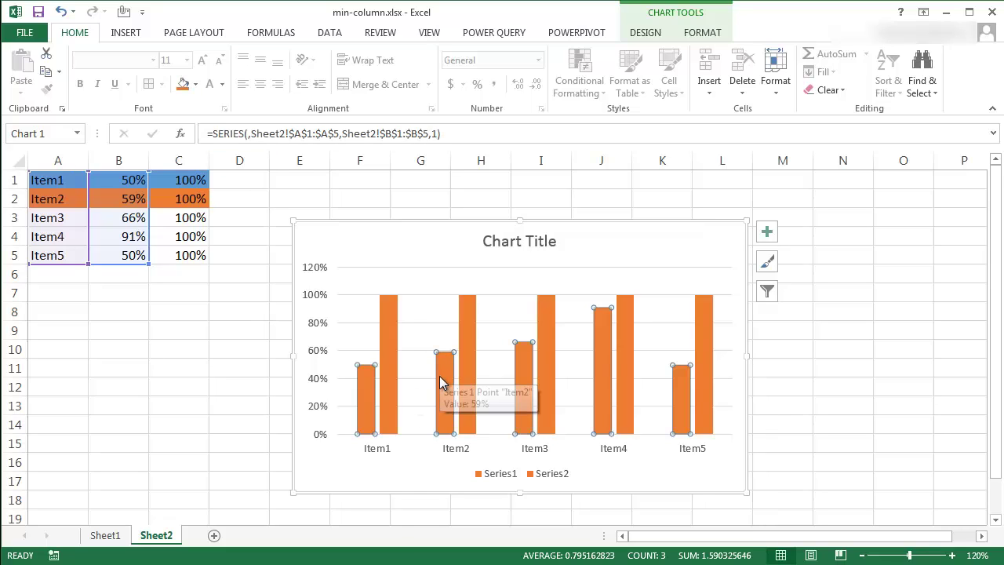
{"action": "key", "text": "ctrl+z"}
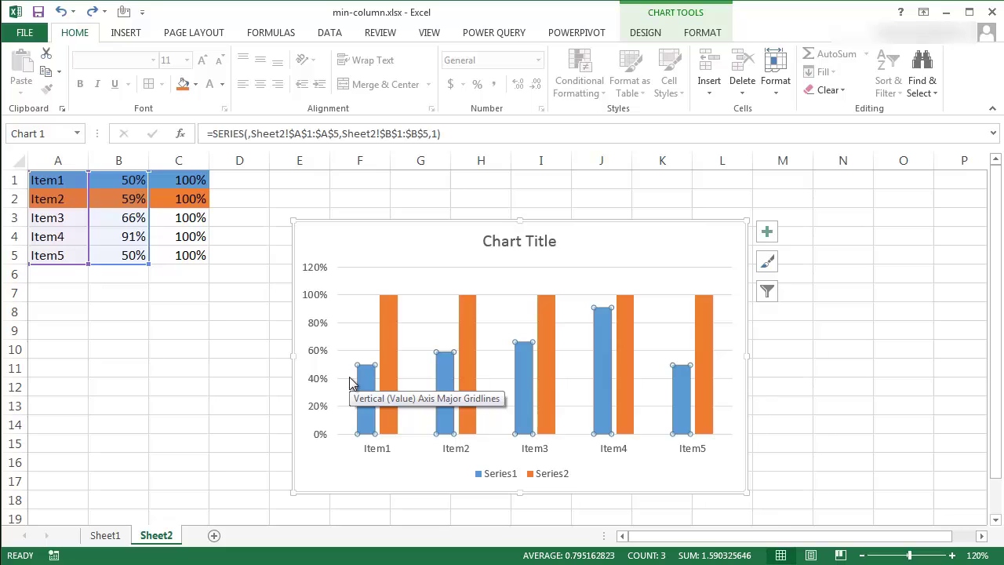
- Fill only Item2's Series1 column in the chart with orange
{"action": "left_click", "coordinate": [448, 373]}
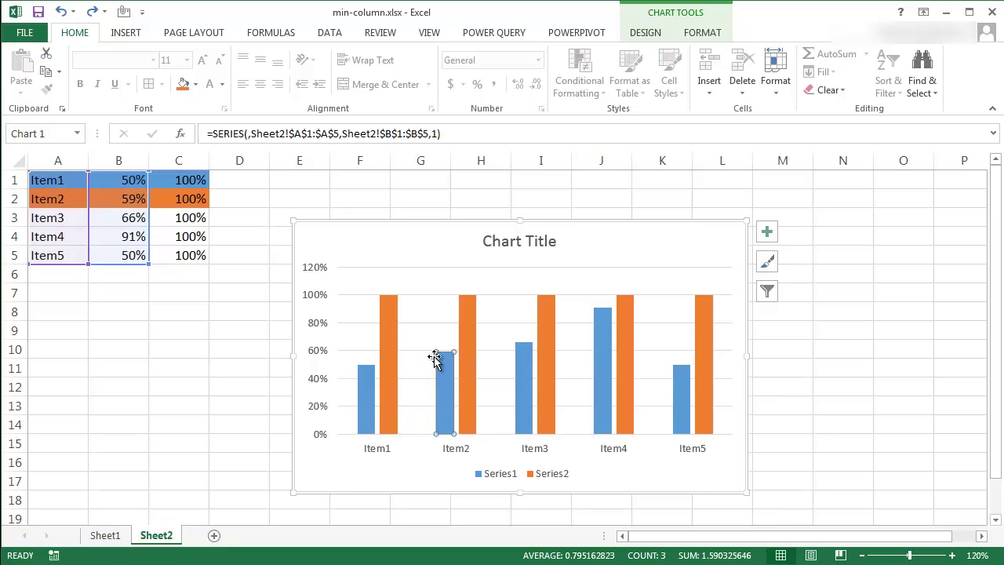
{"action": "left_click", "coordinate": [183, 84]}
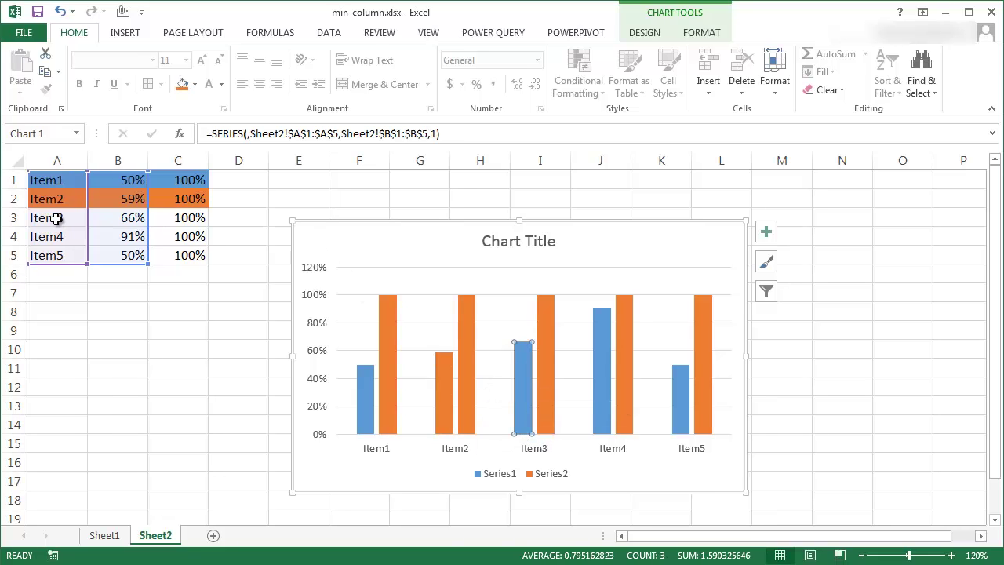
- Fill cells A3:C3 with theme gray and apply the same gray to Item3's Series1 column in the chart
{"action": "left_click_drag", "start_coordinate": [63, 217], "coordinate": [180, 217]}
{"action": "left_click", "coordinate": [194, 87]}
{"action": "left_click", "coordinate": [261, 116]}
{"action": "left_click", "coordinate": [522, 372]}
{"action": "left_click", "coordinate": [522, 372]}
{"action": "left_click", "coordinate": [194, 84]}
{"action": "left_click", "coordinate": [261, 138]}
- Fill cells A4:C4 with theme gold and apply the same gold to Item4's Series1 column in the chart
{"action": "left_click_drag", "start_coordinate": [62, 236], "coordinate": [179, 236]}
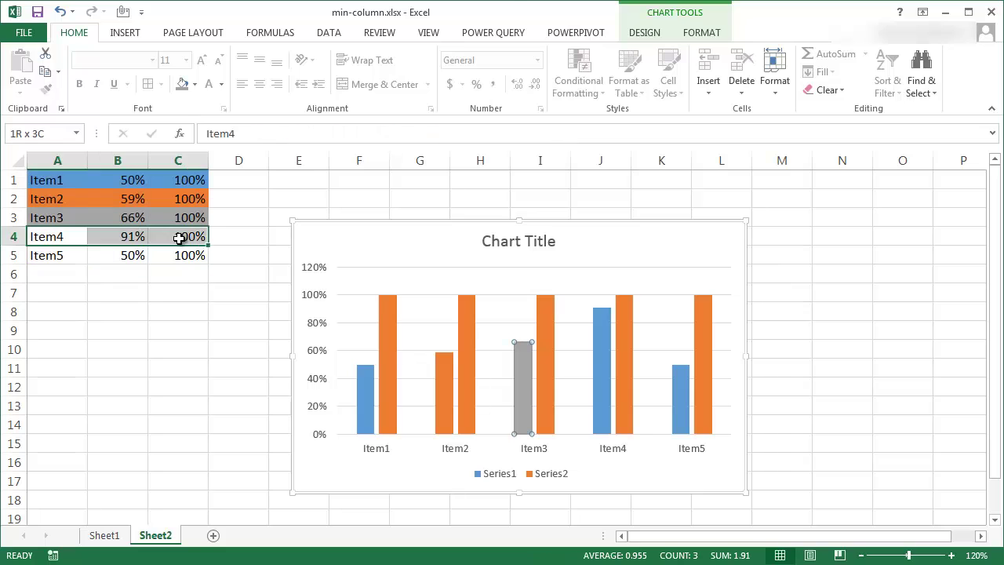
{"action": "left_click", "coordinate": [195, 84]}
{"action": "left_click", "coordinate": [274, 138]}
{"action": "left_click", "coordinate": [600, 346]}
{"action": "left_click", "coordinate": [600, 346]}
{"action": "left_click", "coordinate": [194, 84]}
{"action": "left_click", "coordinate": [275, 139]}
- Fill cells A5:C5 with theme green and apply the same green to Item5's Series1 column in the chart
{"action": "left_click_drag", "start_coordinate": [70, 254], "coordinate": [179, 255]}
{"action": "left_click", "coordinate": [194, 84]}
{"action": "left_click", "coordinate": [305, 117]}
{"action": "left_click", "coordinate": [683, 385]}
{"action": "left_click", "coordinate": [683, 385]}
{"action": "left_click", "coordinate": [195, 84]}
{"action": "left_click", "coordinate": [306, 139]}
{"action": "left_click", "coordinate": [815, 414]}
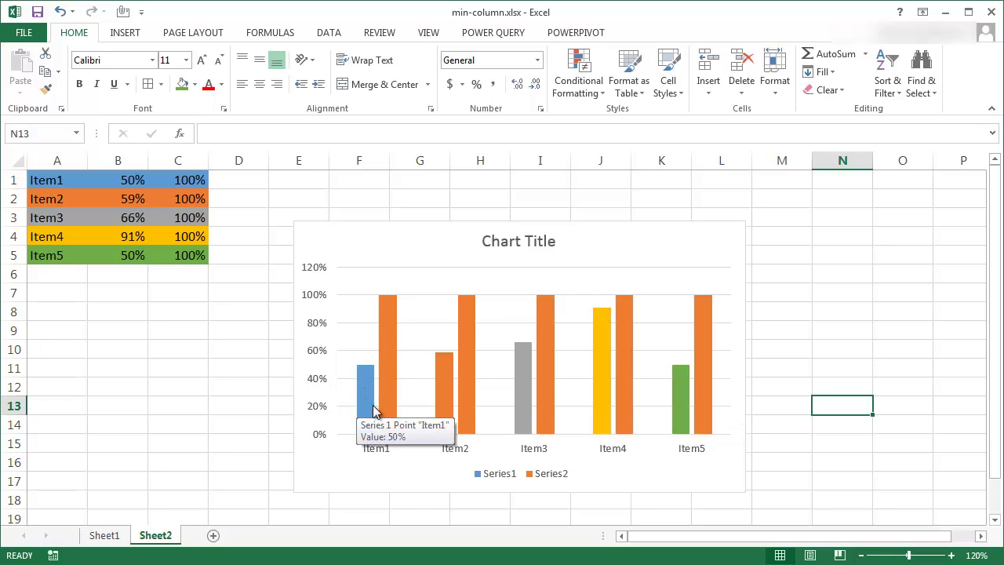
{"action": "mouse_move", "coordinate": [386, 344]}
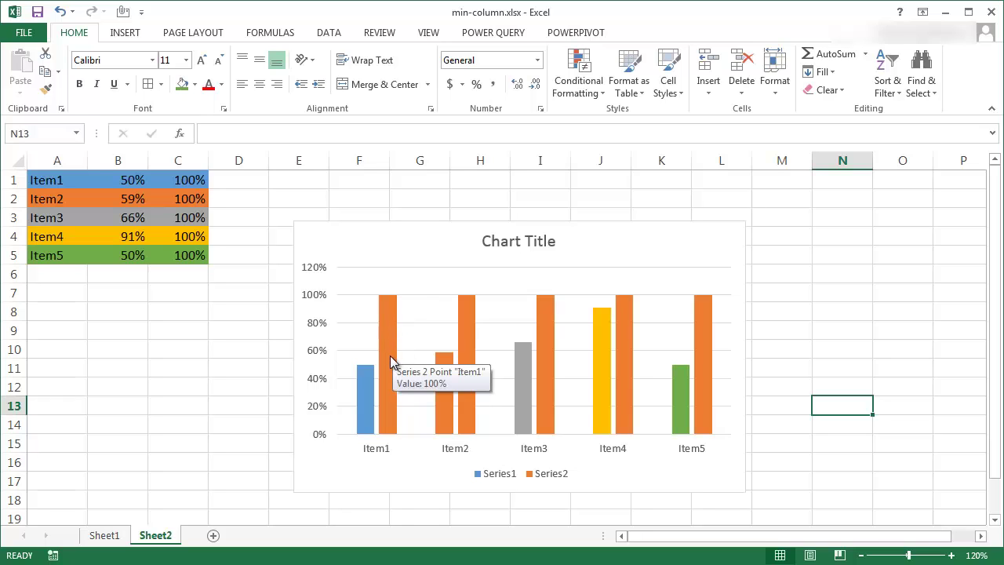
{"action": "left_click", "coordinate": [389, 318]}
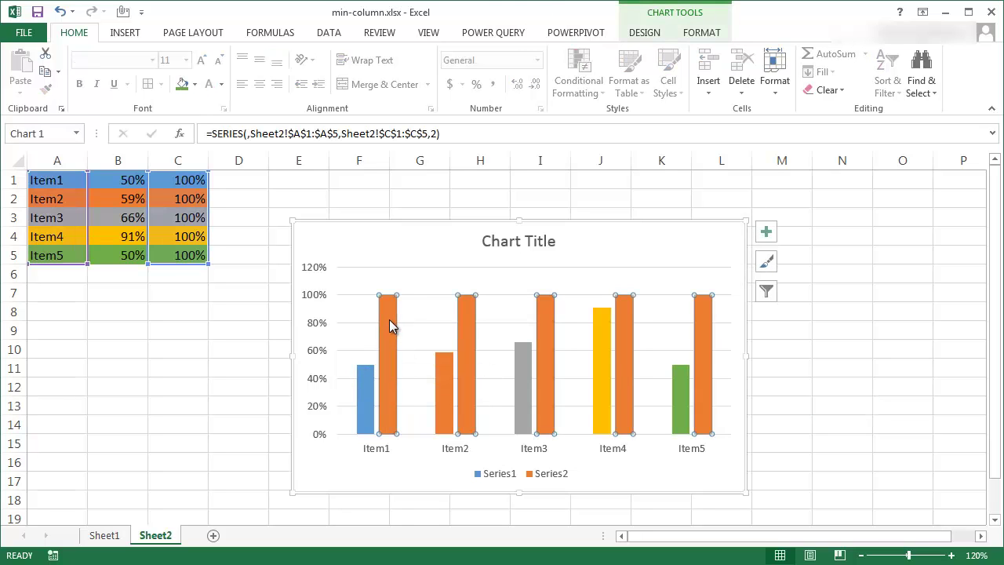
{"action": "left_click", "coordinate": [364, 388]}
{"action": "left_click", "coordinate": [784, 494]}
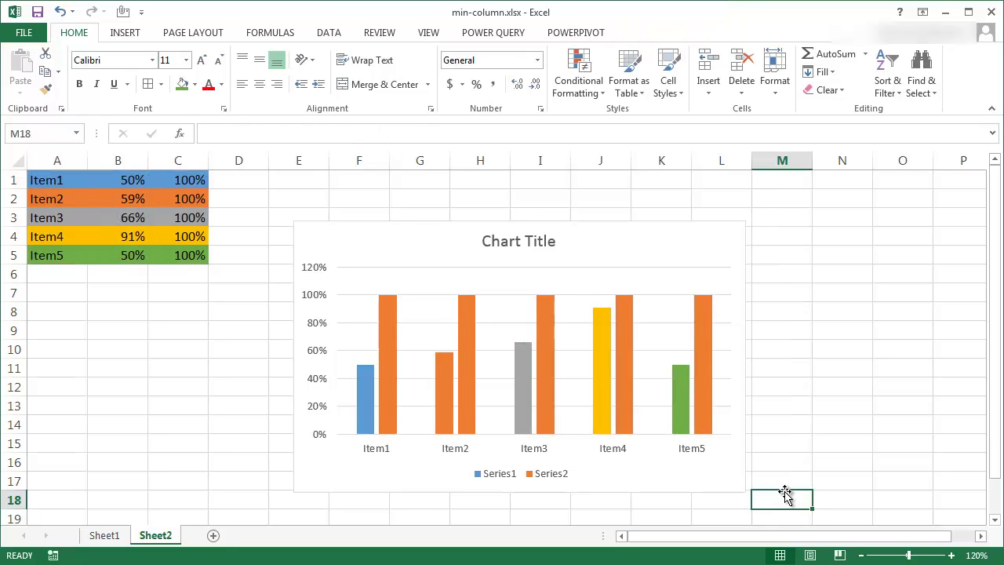
{"action": "left_click", "coordinate": [710, 484]}
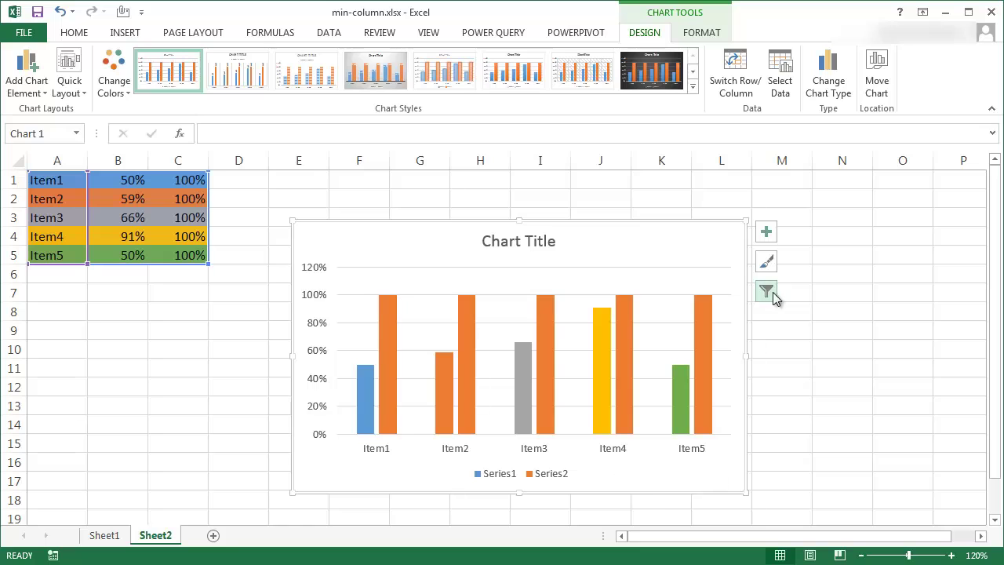
{"action": "left_click", "coordinate": [766, 233]}
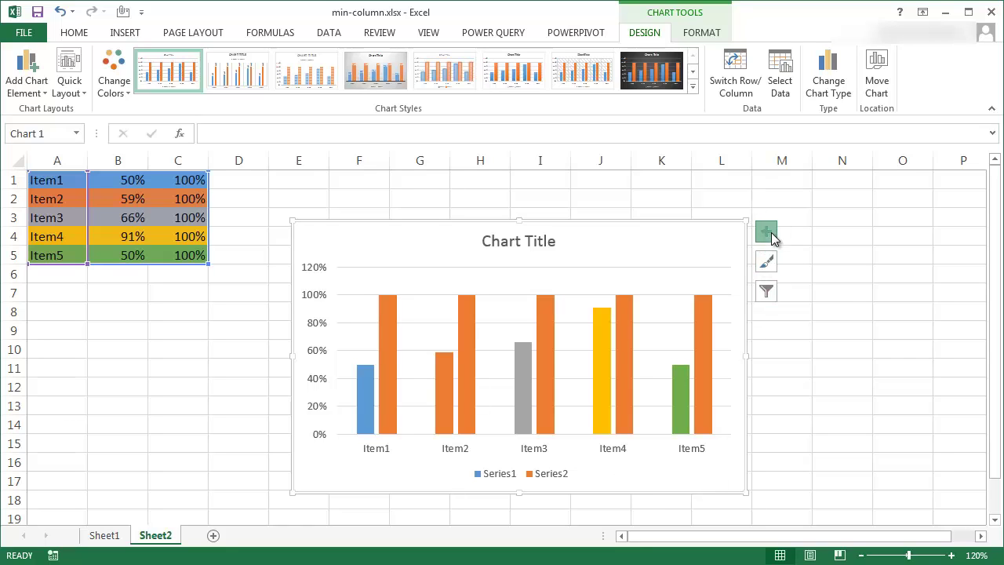
{"action": "key", "text": "Down"}
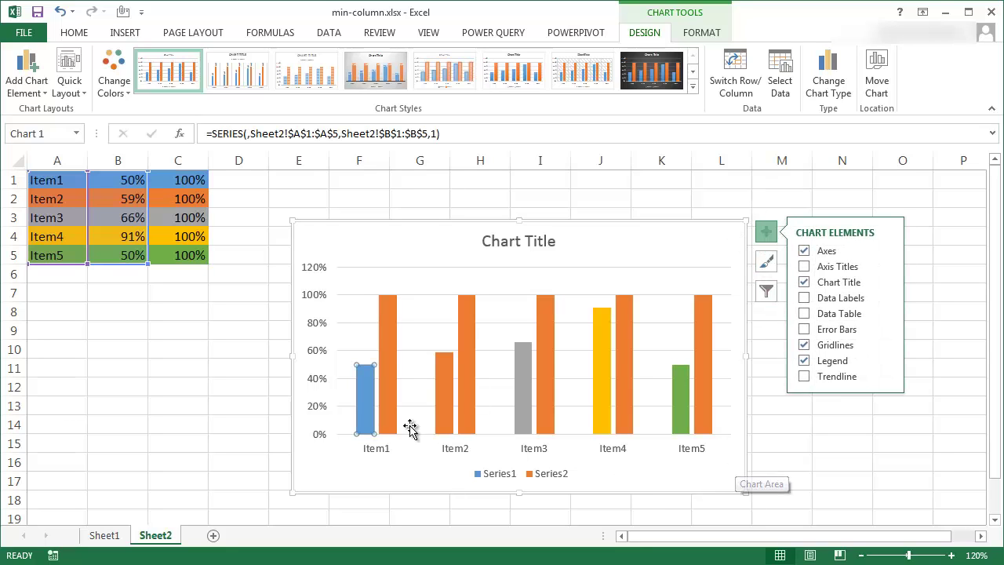
- Set the chart columns' gap width to 90% and series overlap to 100%
{"action": "mouse_move", "coordinate": [373, 392]}
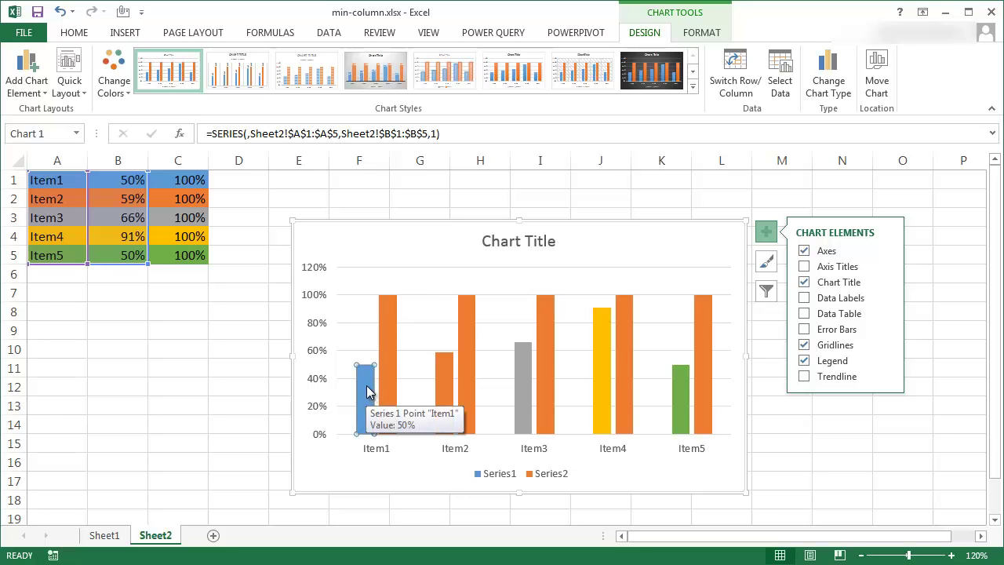
{"action": "double_click", "coordinate": [365, 385]}
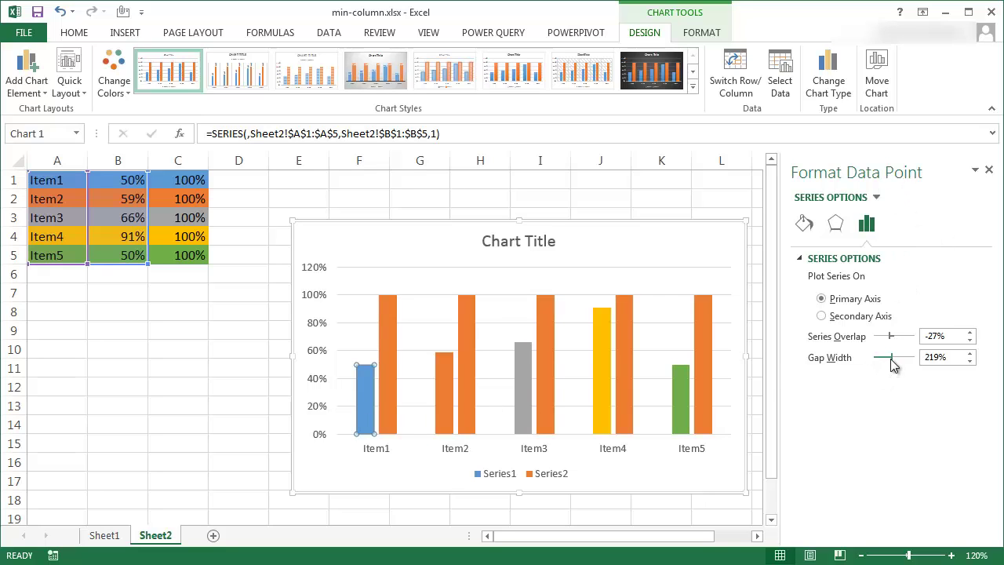
{"action": "left_click_drag", "start_coordinate": [892, 356], "coordinate": [877, 363]}
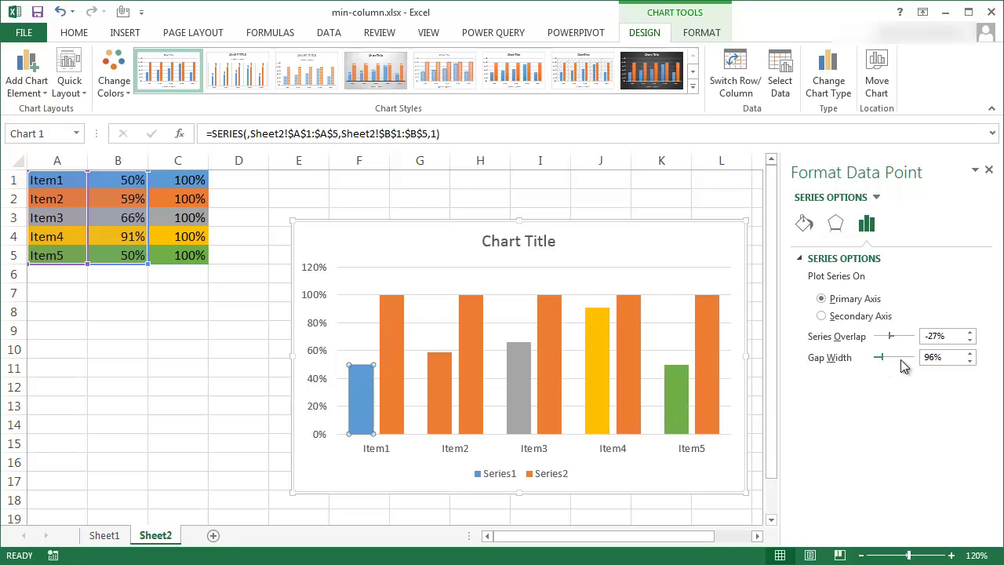
{"action": "left_click_drag", "start_coordinate": [949, 359], "coordinate": [884, 375]}
{"action": "left_click_drag", "start_coordinate": [916, 345], "coordinate": [920, 343]}
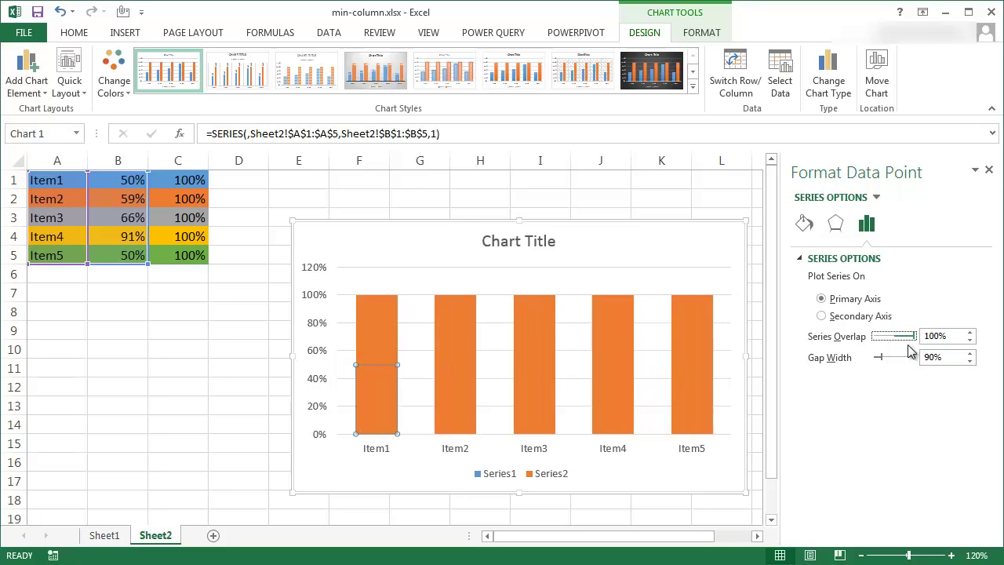
- Remove the fill from the Series2 columns so the coloured Series1 columns show through
{"action": "left_click", "coordinate": [378, 317]}
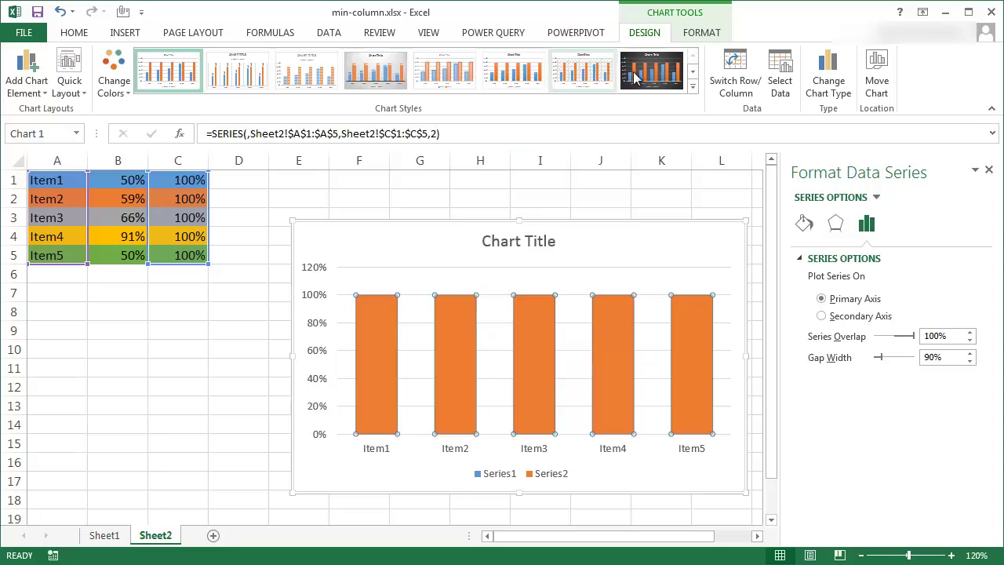
{"action": "left_click", "coordinate": [701, 35]}
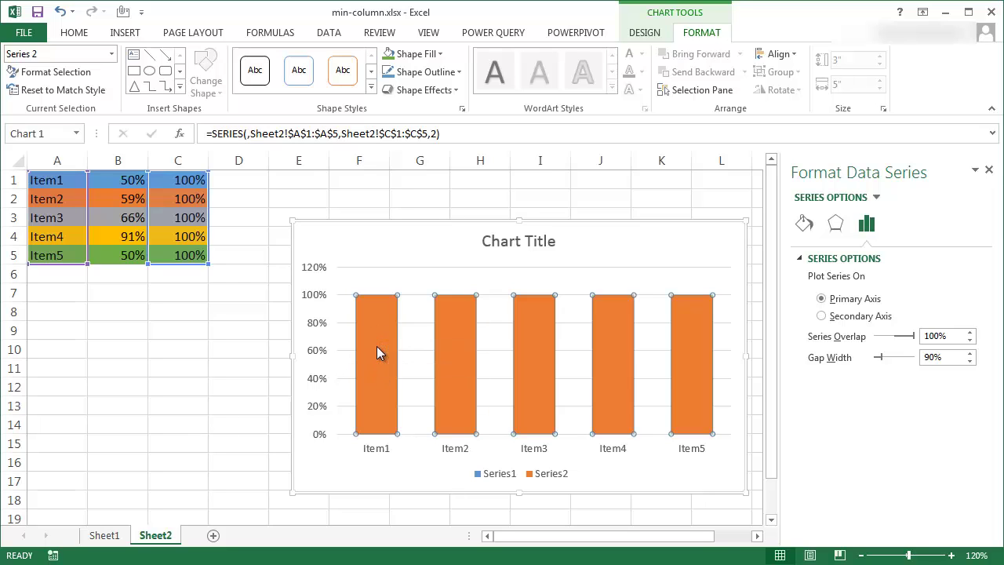
{"action": "mouse_move", "coordinate": [376, 352]}
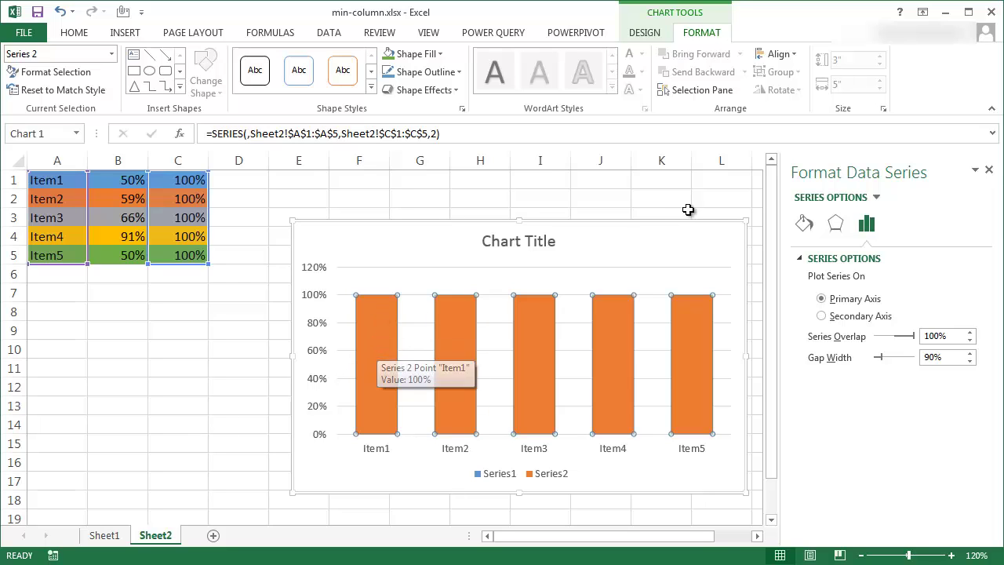
{"action": "left_click", "coordinate": [805, 224]}
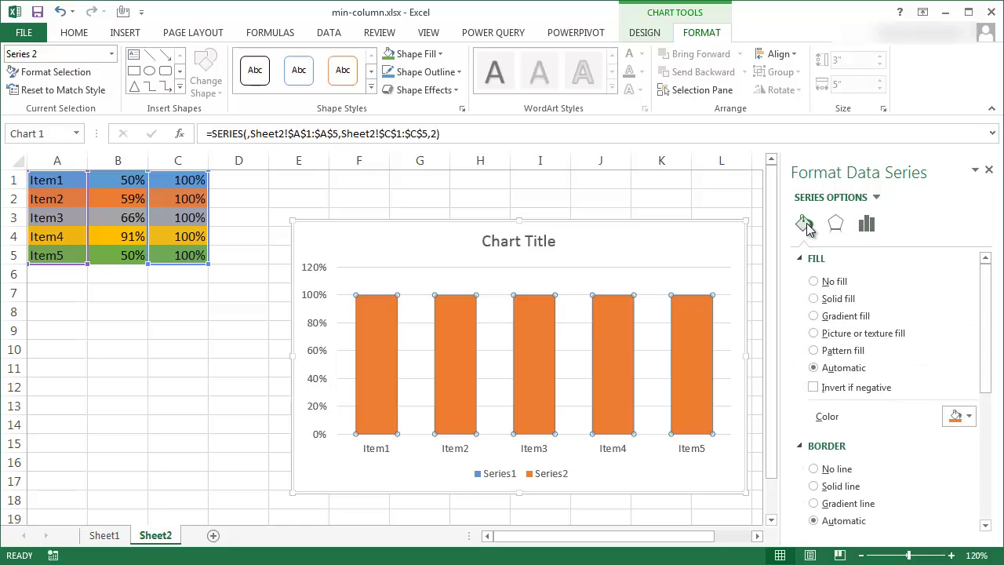
{"action": "left_click", "coordinate": [814, 282]}
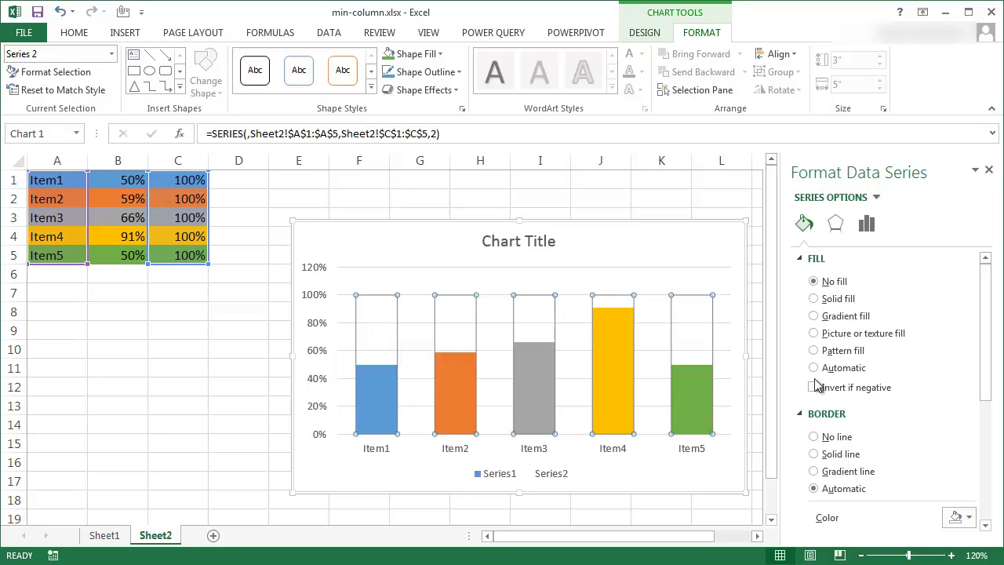
- Give the Series2 columns a solid border line in a gray theme color
{"action": "left_click_drag", "start_coordinate": [983, 371], "coordinate": [986, 453]}
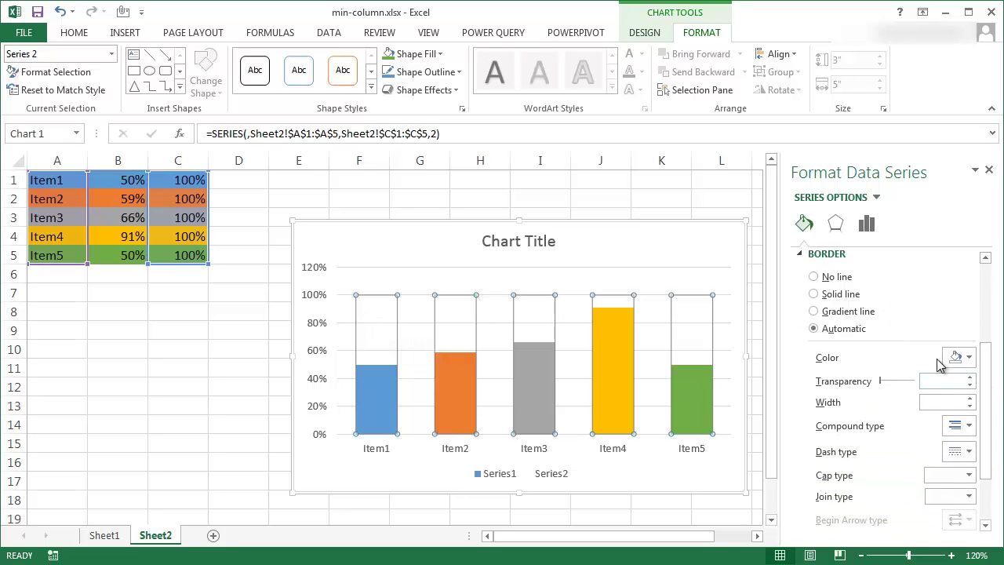
{"action": "left_click", "coordinate": [813, 294]}
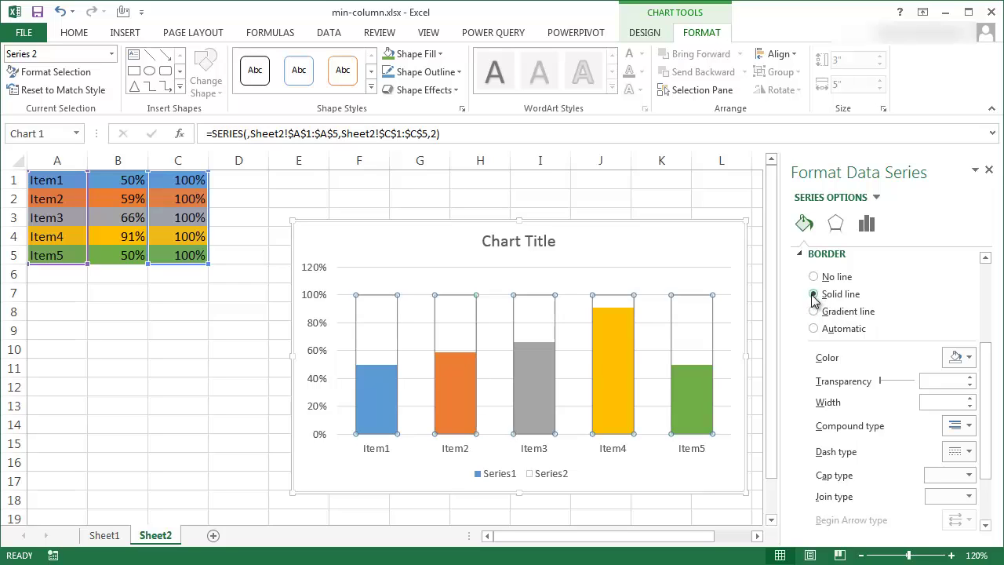
{"action": "left_click", "coordinate": [969, 358]}
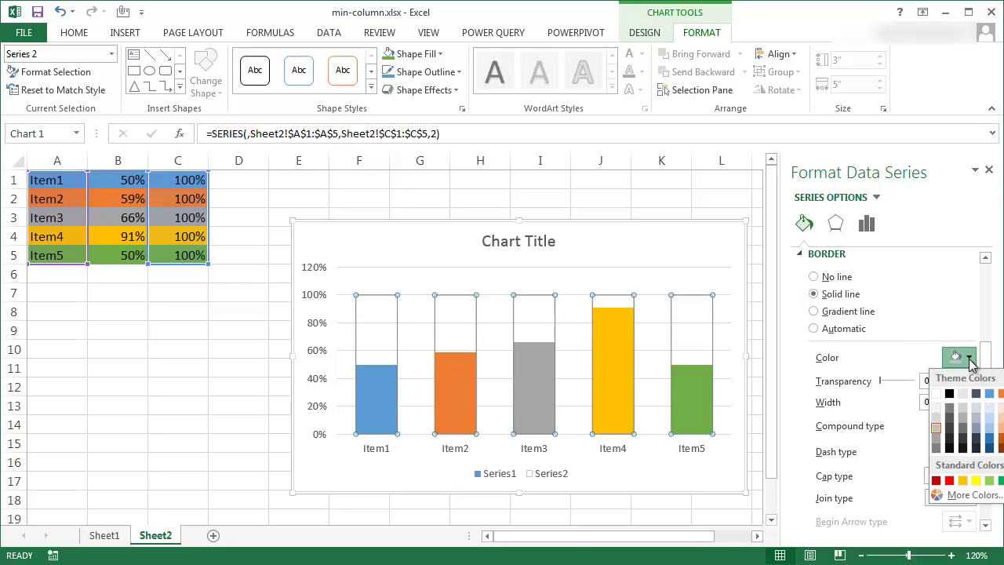
{"action": "left_click", "coordinate": [937, 438]}
{"action": "left_click", "coordinate": [621, 514]}
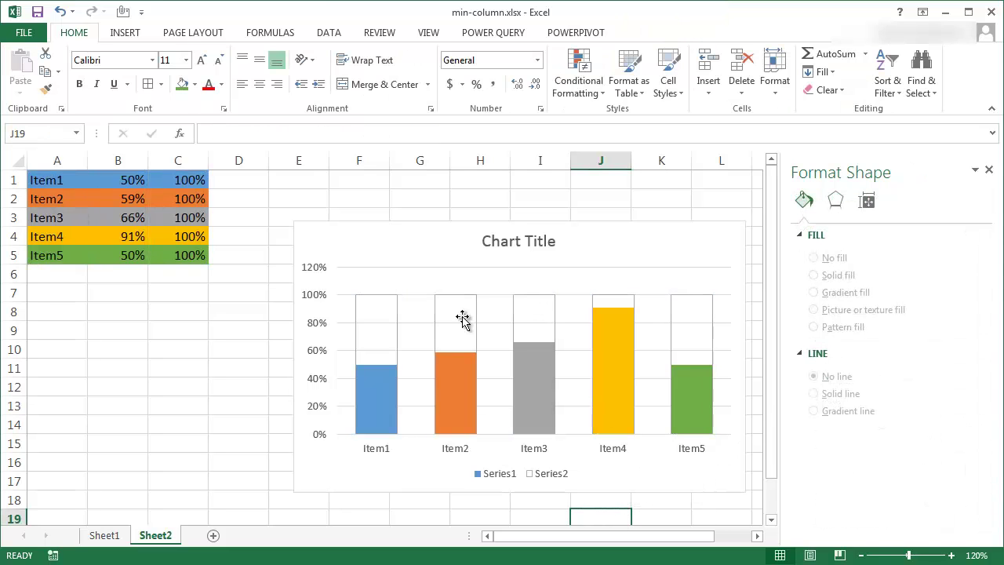
- Set the border width of the Series2 columns to 1.5 pt
{"action": "left_click", "coordinate": [356, 320]}
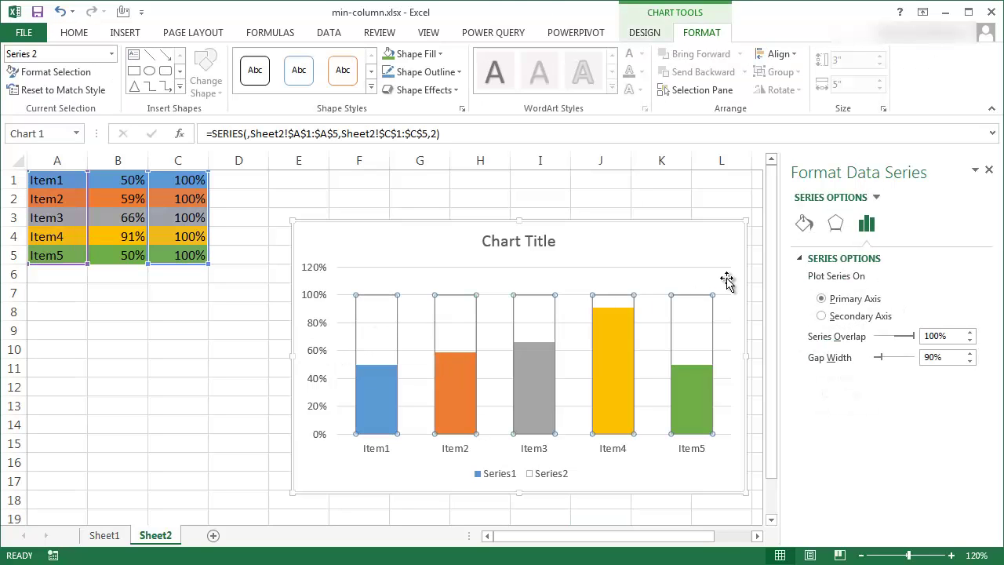
{"action": "left_click", "coordinate": [806, 222]}
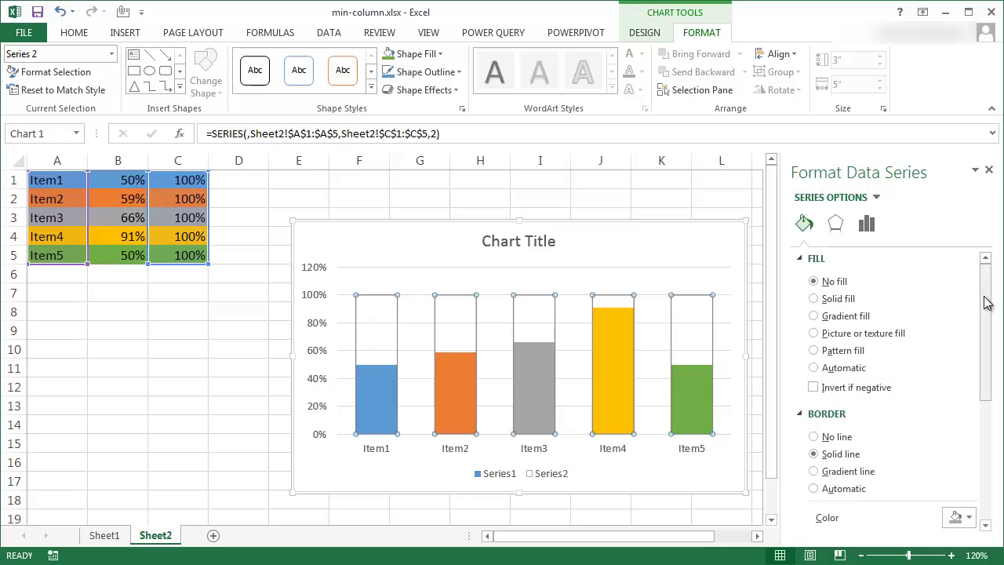
{"action": "left_click_drag", "start_coordinate": [990, 305], "coordinate": [989, 408]}
{"action": "left_click", "coordinate": [970, 348]}
{"action": "left_click", "coordinate": [971, 348]}
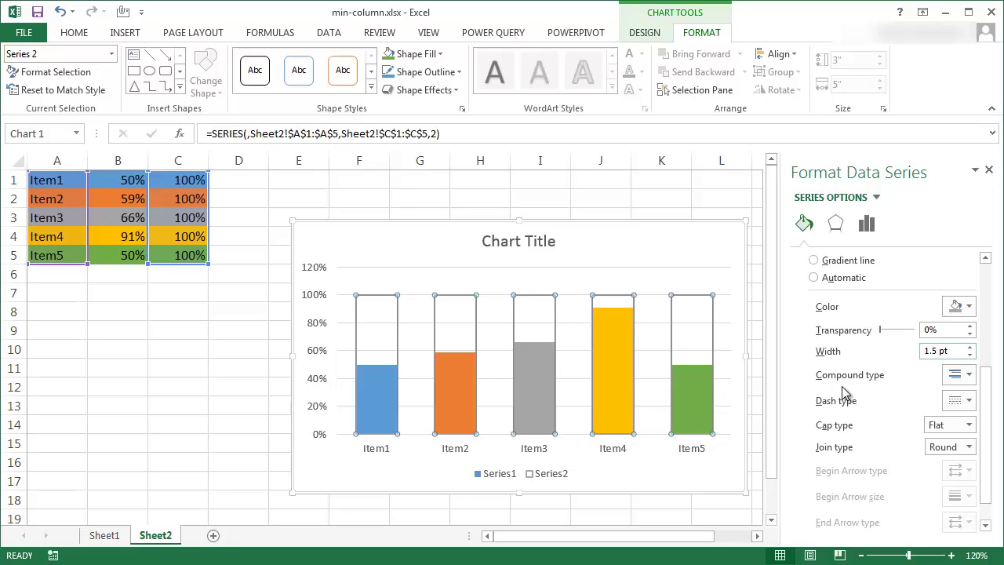
{"action": "left_click", "coordinate": [680, 474]}
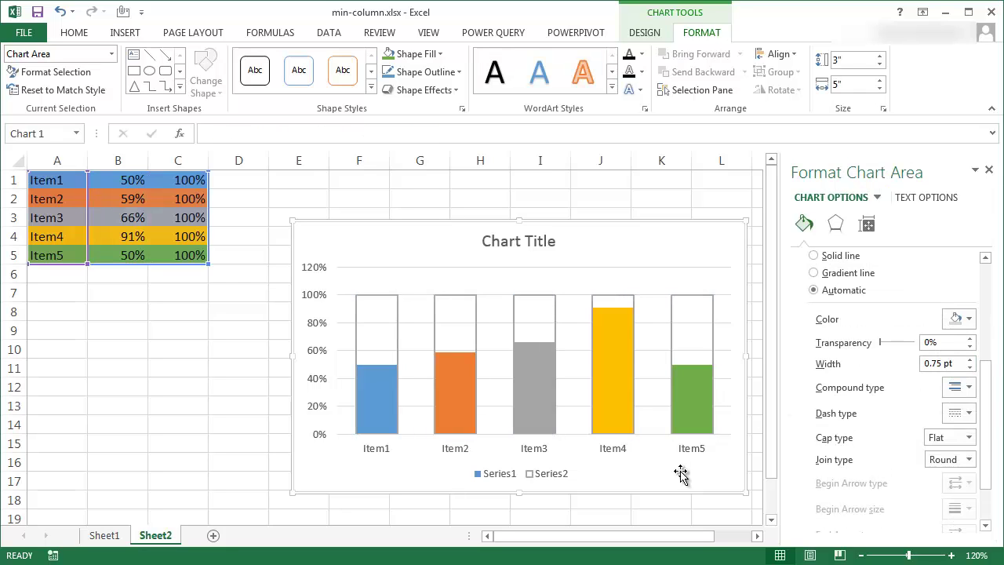
- Delete the chart's major horizontal gridlines
{"action": "left_click", "coordinate": [652, 294]}
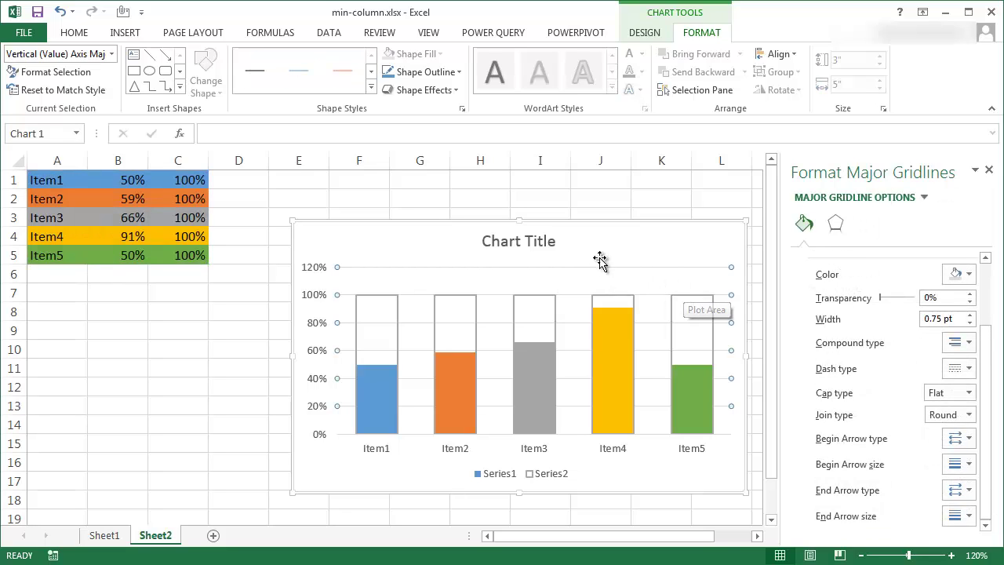
{"action": "left_click", "coordinate": [634, 253]}
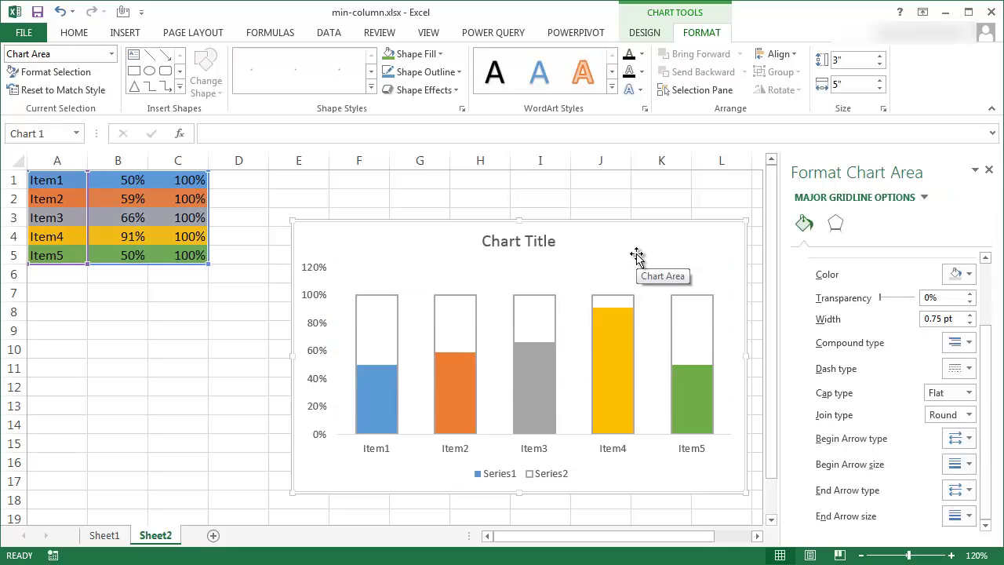
{"action": "left_click", "coordinate": [648, 502]}
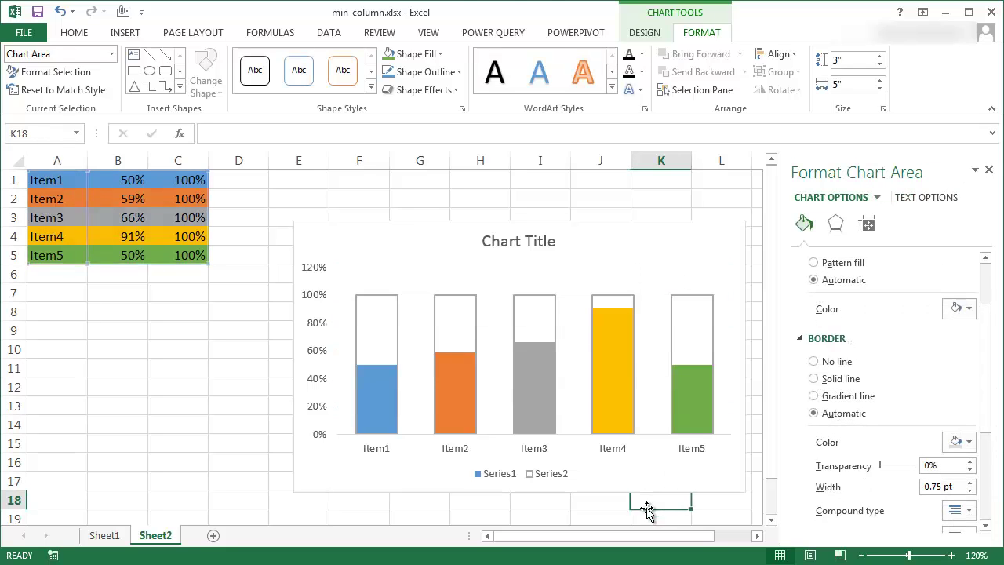
- Delete the chart's legend and move the chart slightly closer to the data table
{"action": "left_click", "coordinate": [544, 478]}
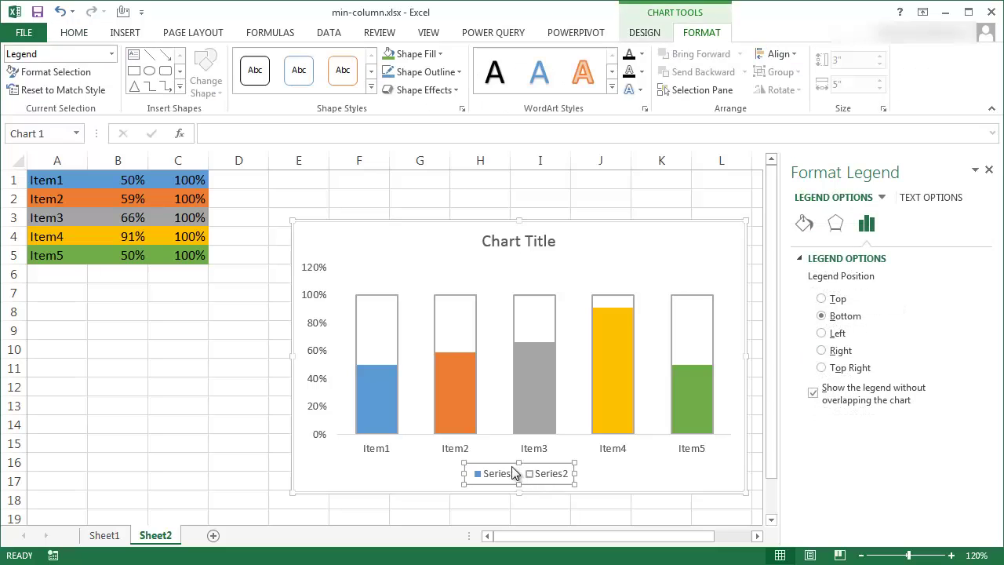
{"action": "key", "text": "Delete"}
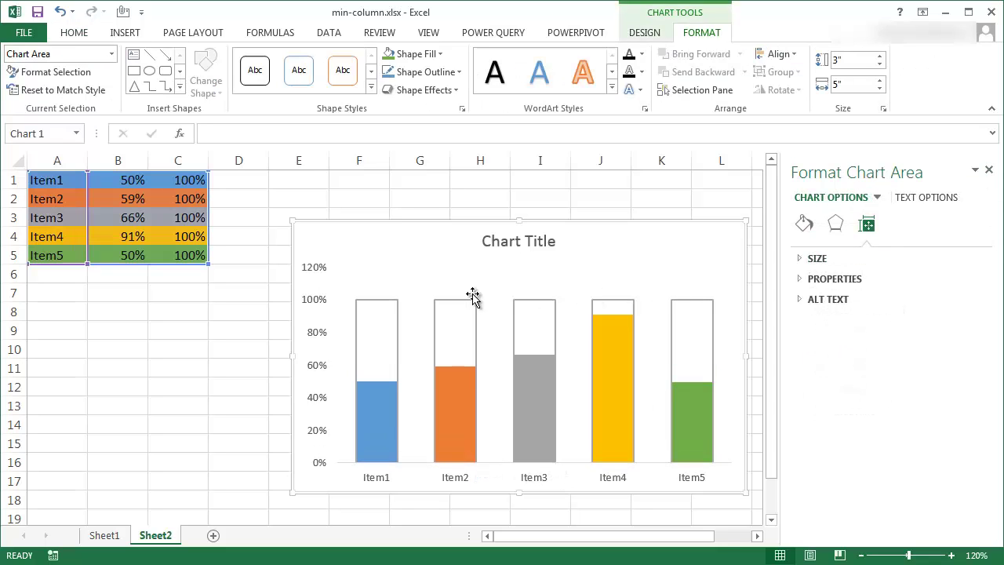
{"action": "left_click", "coordinate": [198, 384]}
{"action": "left_click", "coordinate": [372, 222]}
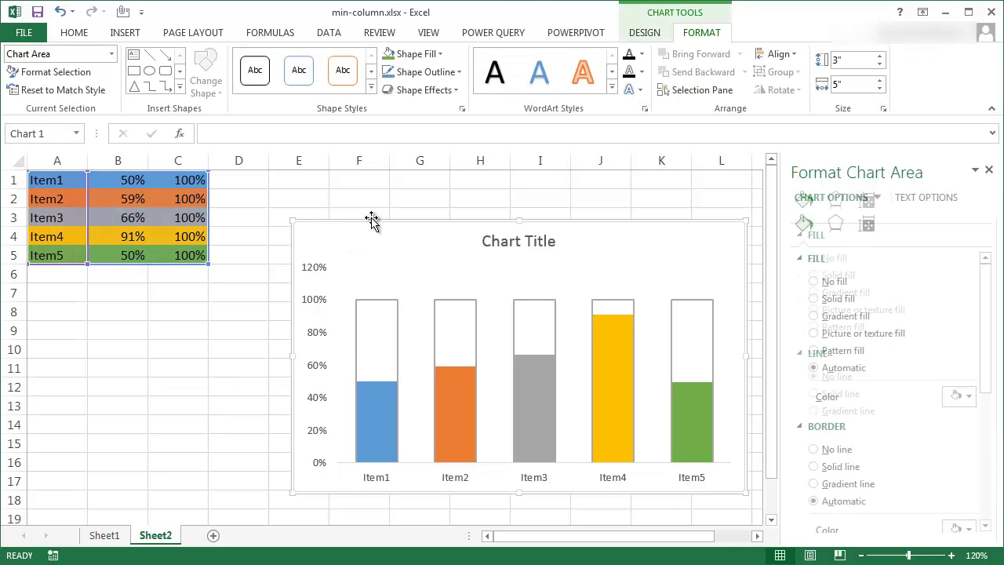
{"action": "left_click_drag", "start_coordinate": [323, 312], "coordinate": [290, 311]}
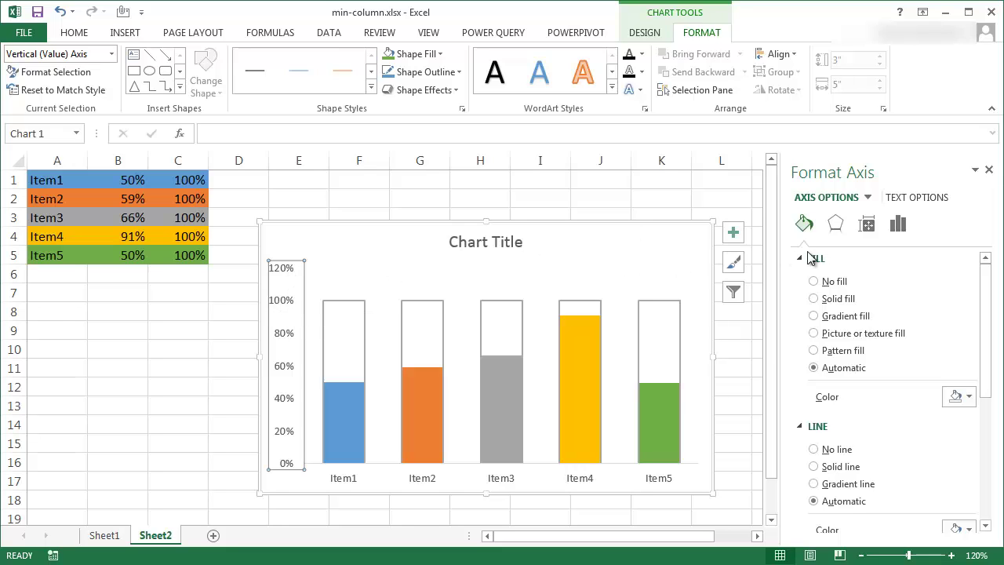
- Set the vertical axis maximum bound to 1.0 and delete the vertical axis from the chart
{"action": "left_click", "coordinate": [898, 225]}
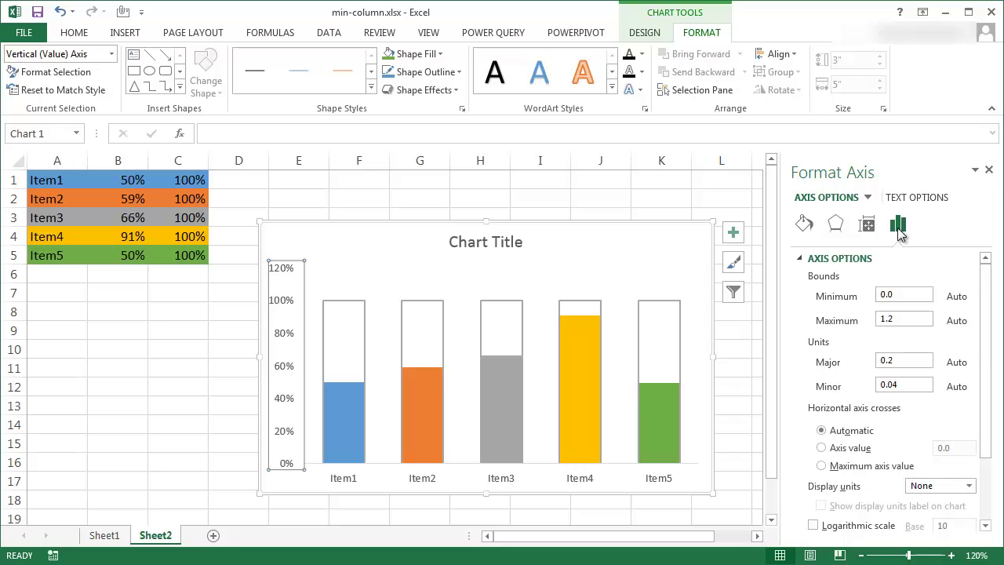
{"action": "left_click_drag", "start_coordinate": [918, 319], "coordinate": [849, 326]}
{"action": "type", "text": "1"}
{"action": "key", "text": "Return"}
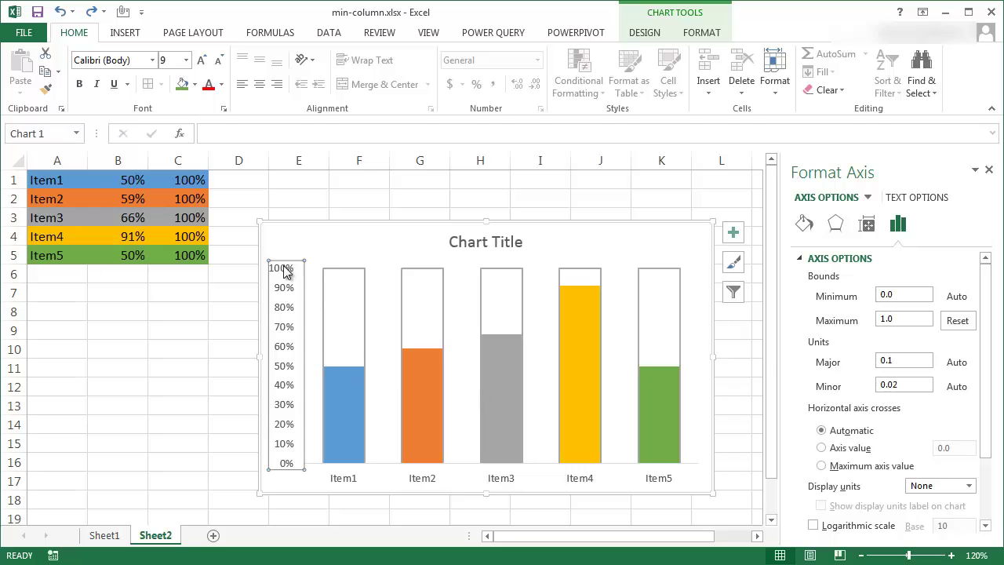
{"action": "key", "text": "Delete"}
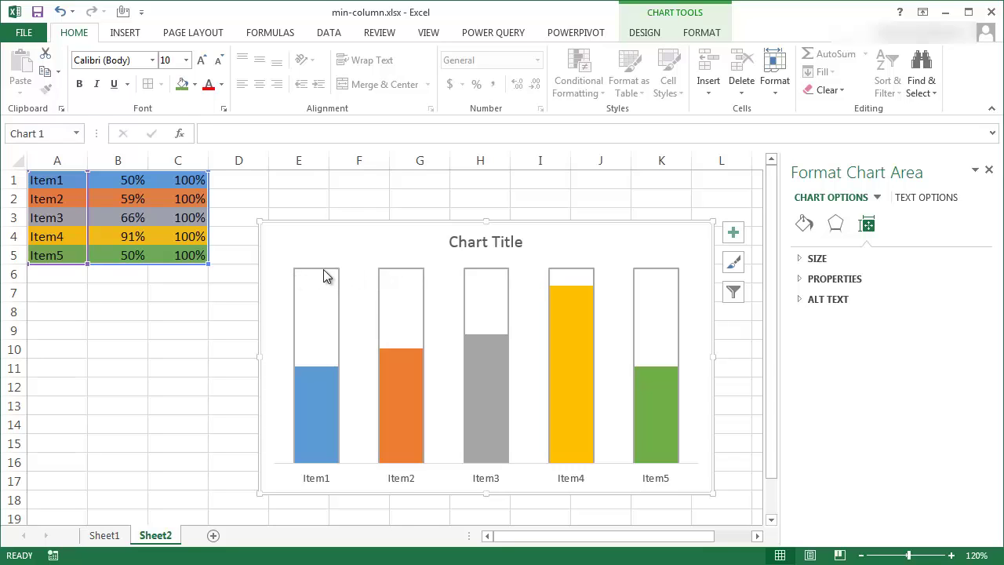
- Lower the upper edge of the plot area slightly to leave more space beneath the chart title
{"action": "left_click", "coordinate": [360, 298]}
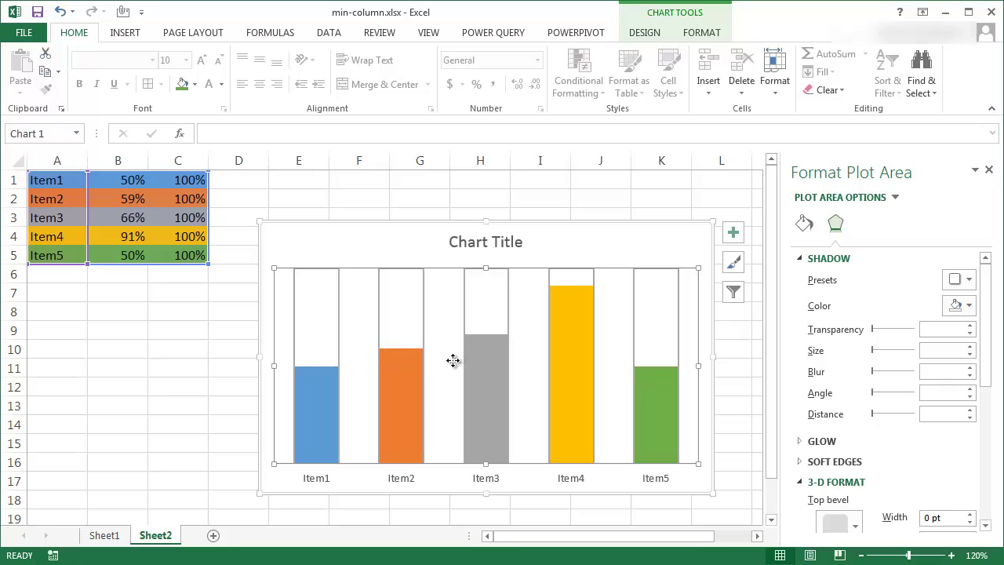
{"action": "left_click", "coordinate": [576, 225]}
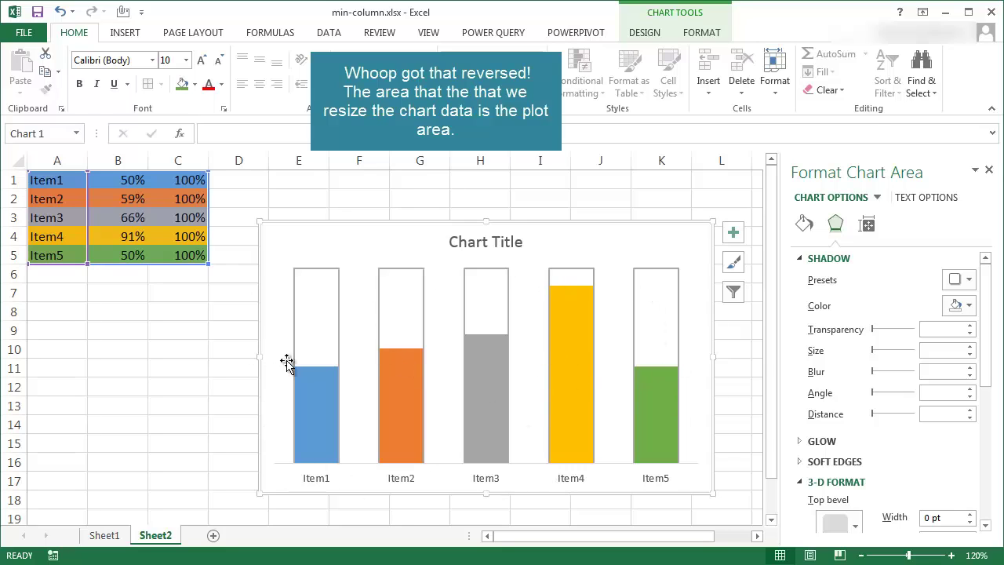
{"action": "left_click", "coordinate": [468, 271]}
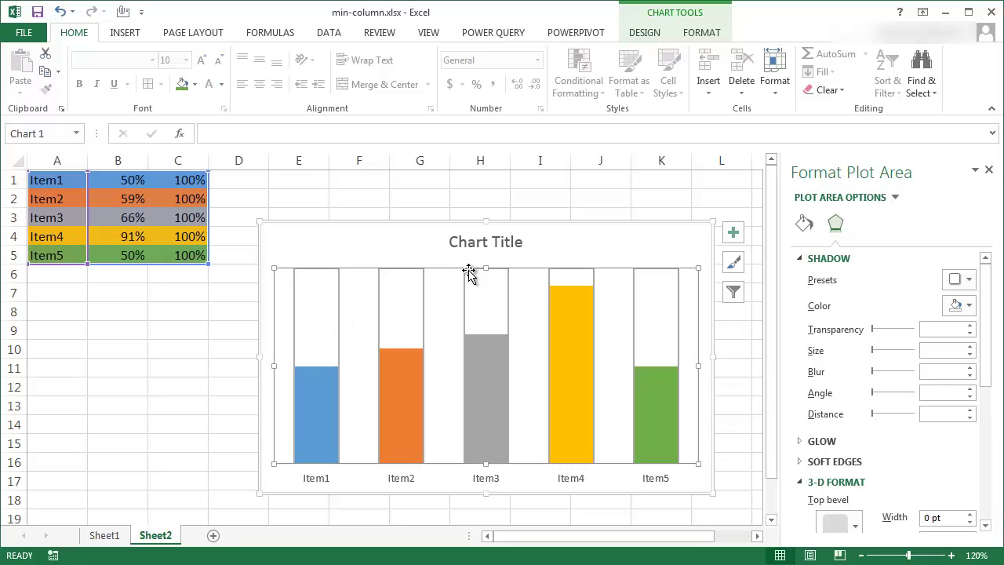
{"action": "left_click_drag", "start_coordinate": [482, 271], "coordinate": [488, 289]}
{"action": "left_click", "coordinate": [222, 388]}
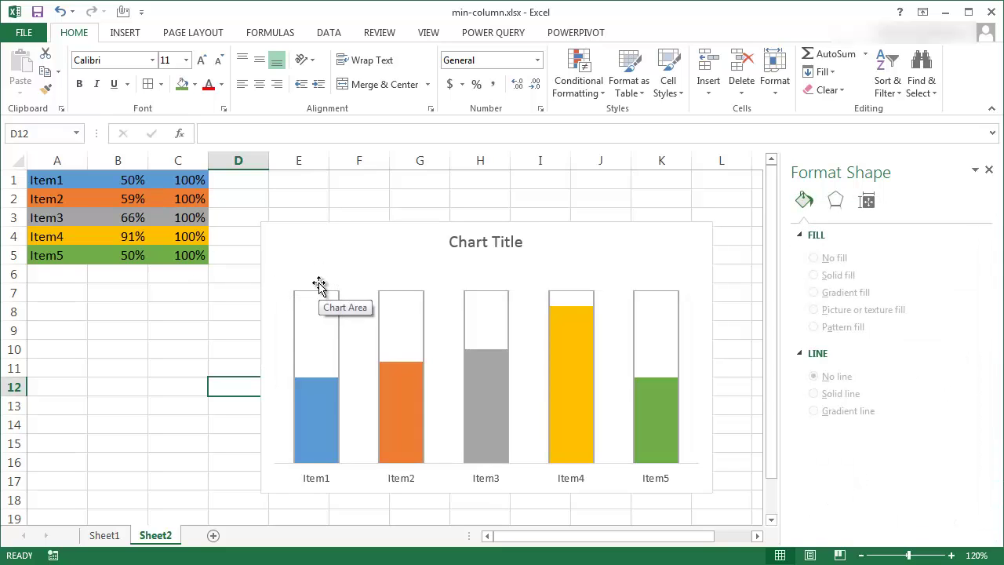
- Try to add data labels to the Series 1 columns, and undo the added labels
{"action": "left_click", "coordinate": [310, 396]}
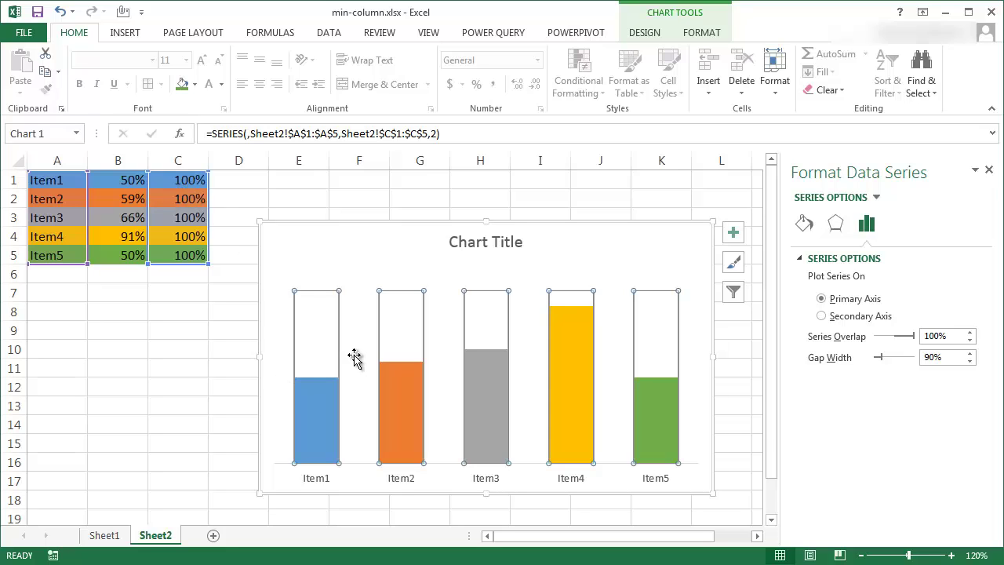
{"action": "mouse_move", "coordinate": [316, 403]}
{"action": "left_click", "coordinate": [701, 33]}
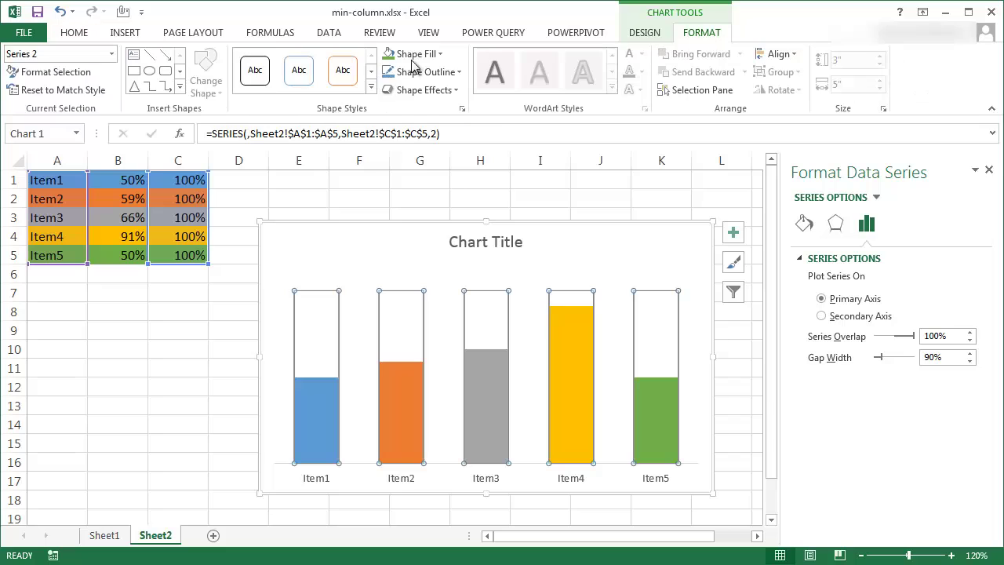
{"action": "left_click", "coordinate": [113, 55]}
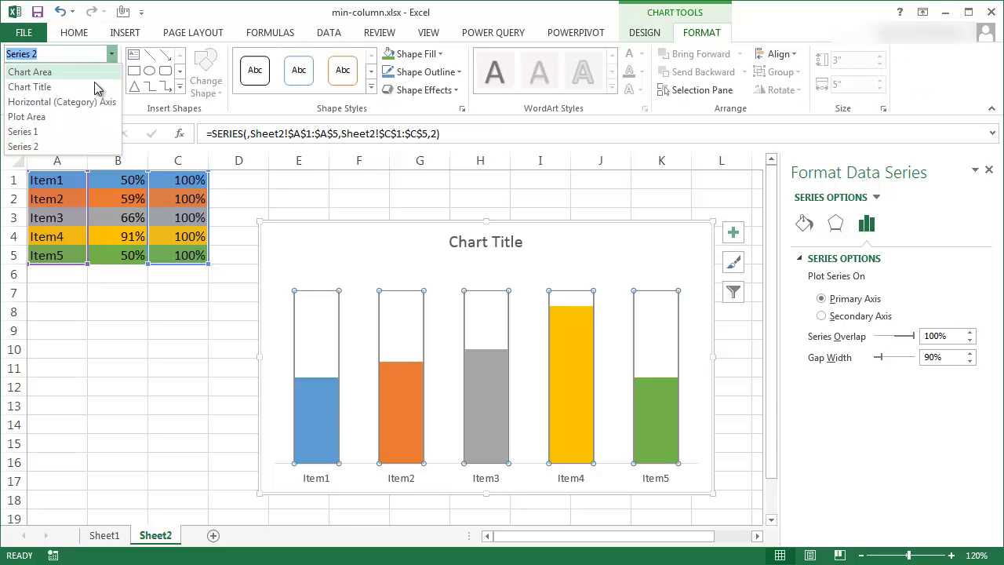
{"action": "left_click", "coordinate": [58, 129]}
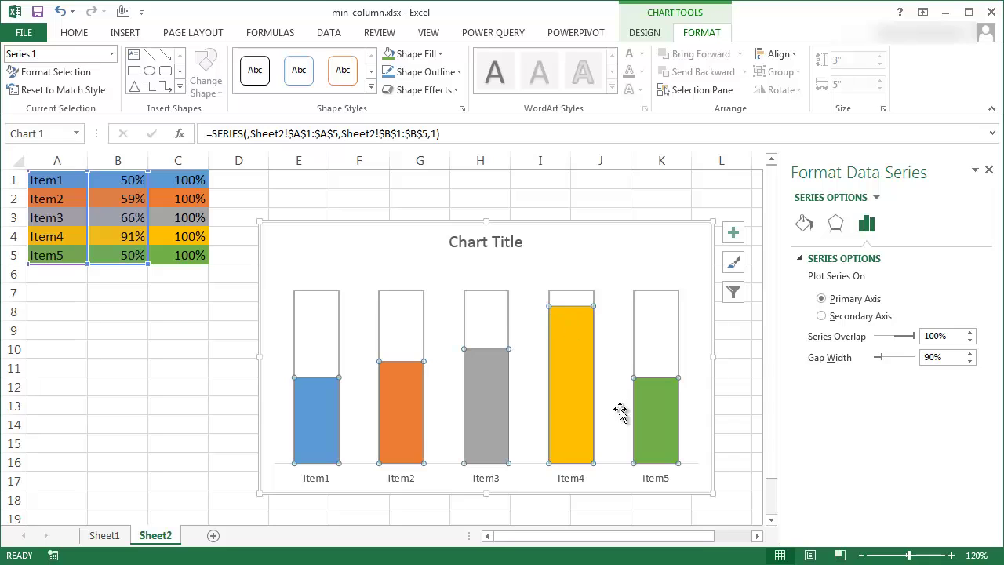
{"action": "right_click", "coordinate": [310, 403]}
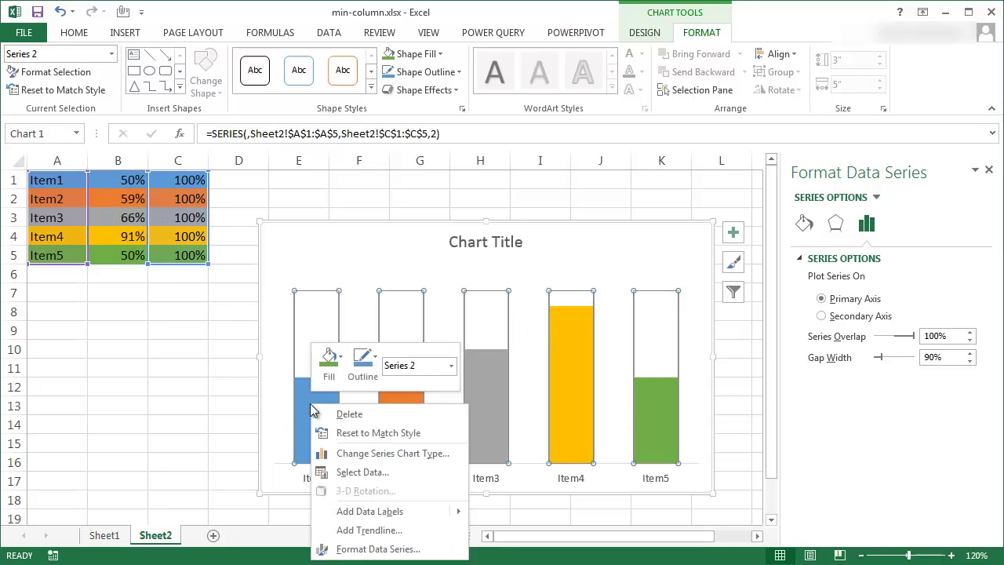
{"action": "mouse_move", "coordinate": [375, 511]}
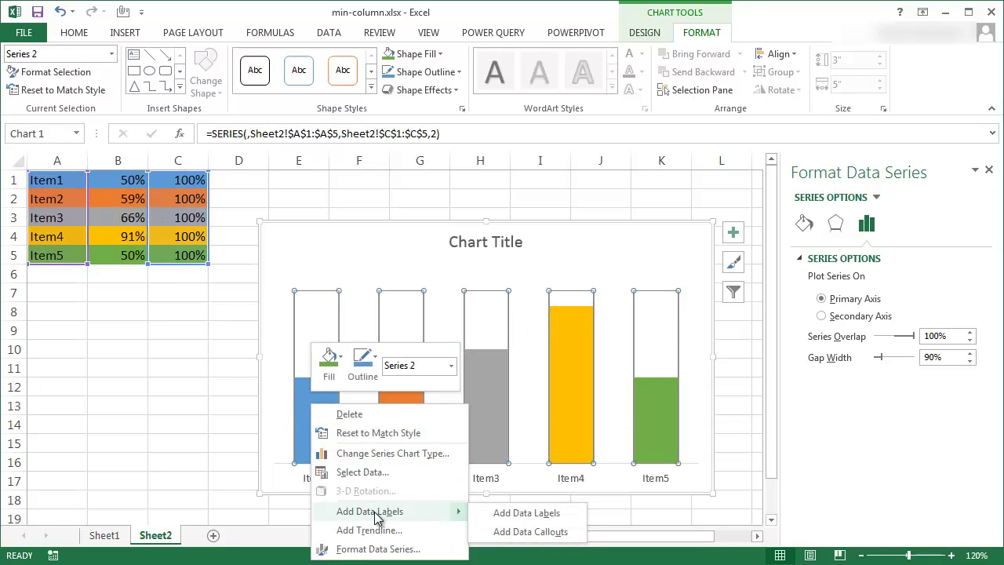
{"action": "left_click", "coordinate": [502, 513]}
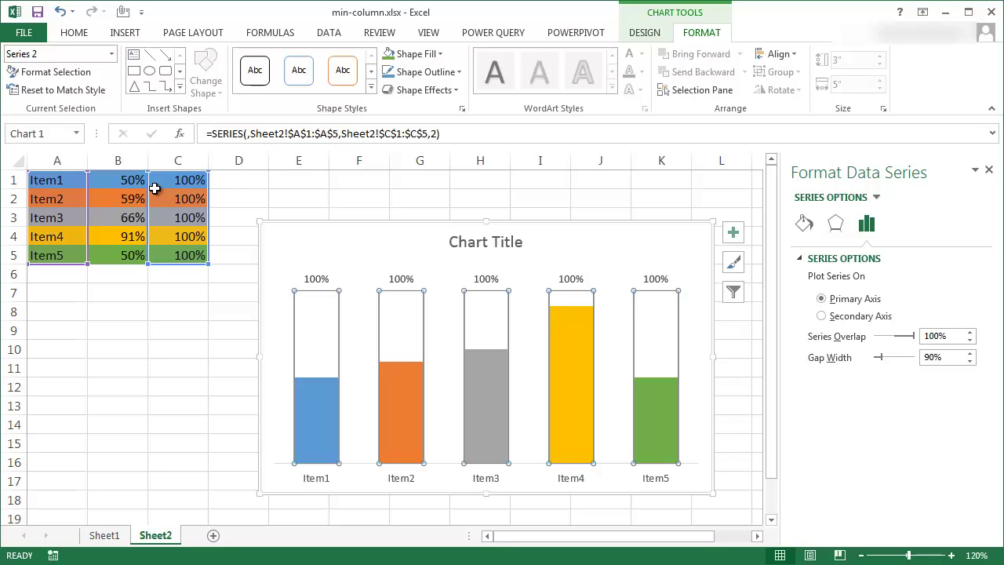
{"action": "key", "text": "ctrl+z"}
- Add data labels to the coloured Series 1 columns of the chart
{"action": "left_click", "coordinate": [111, 53]}
{"action": "left_click", "coordinate": [47, 130]}
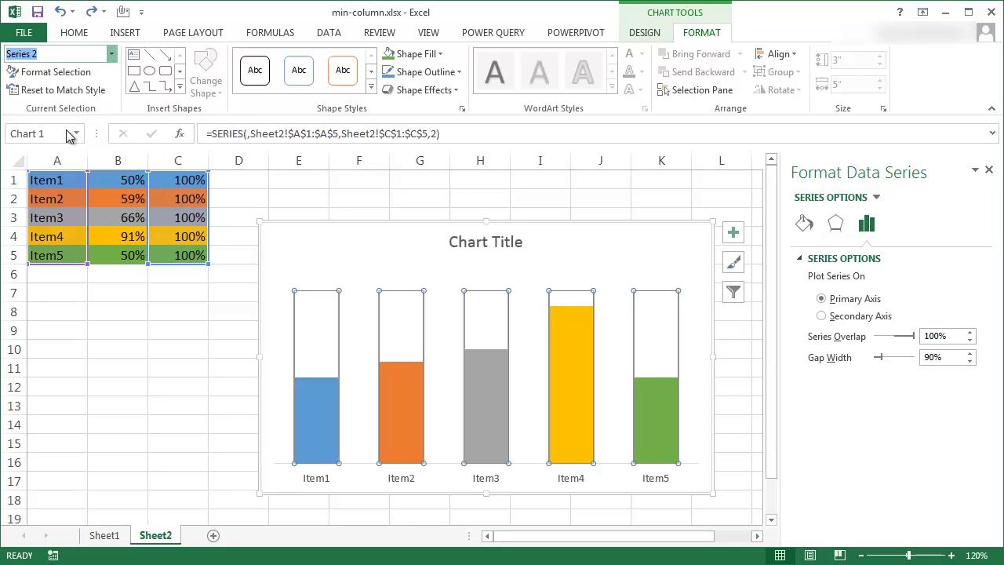
{"action": "right_click", "coordinate": [295, 424]}
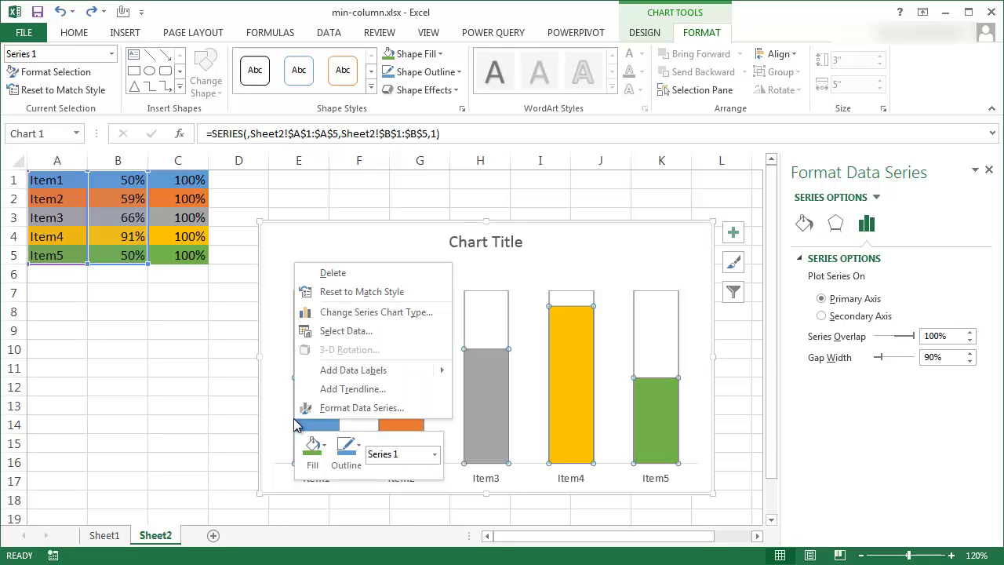
{"action": "mouse_move", "coordinate": [383, 373]}
{"action": "left_click", "coordinate": [489, 376]}
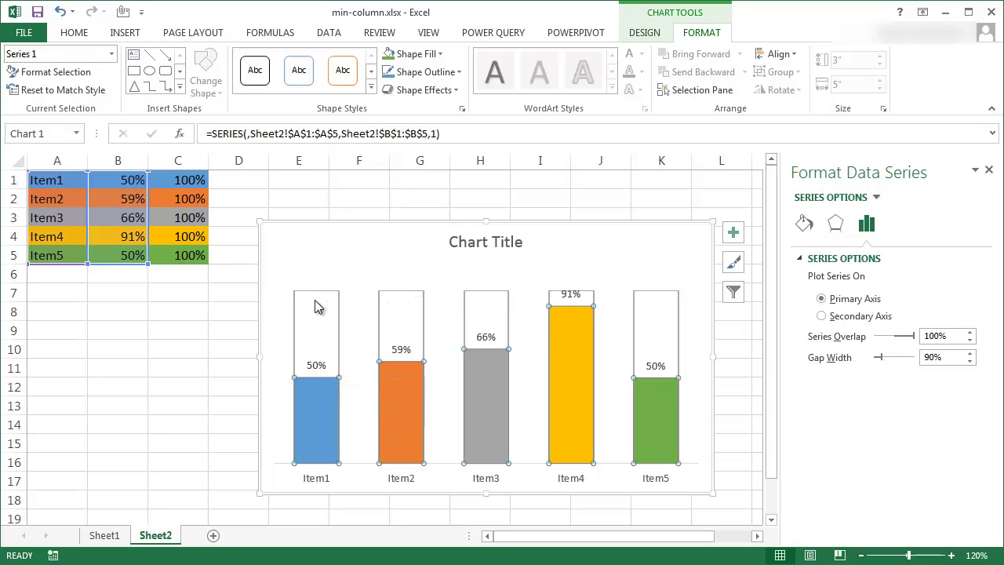
- Move the Item1 data label above its outlined column and delete the leader lines
{"action": "left_click", "coordinate": [345, 369]}
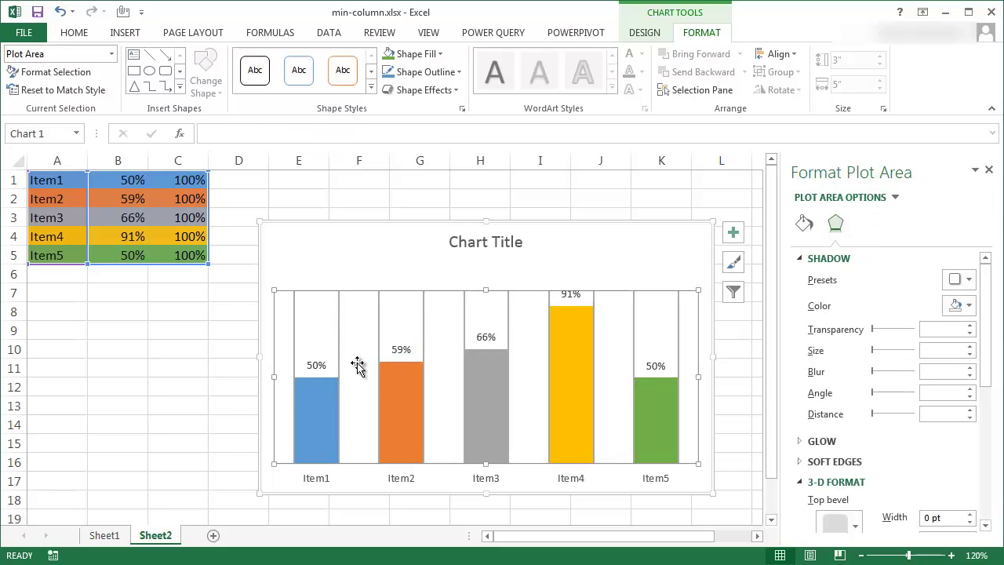
{"action": "left_click", "coordinate": [316, 368]}
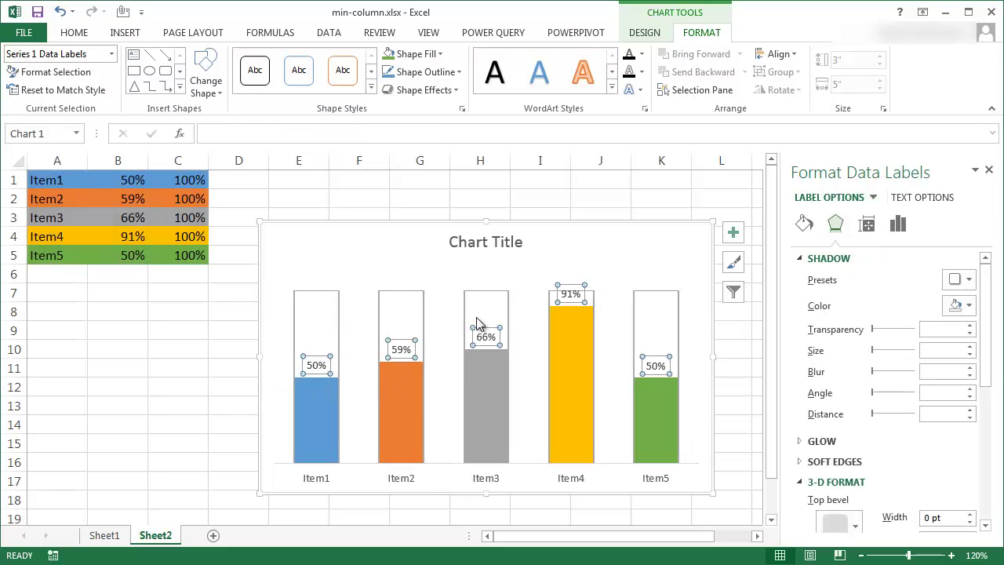
{"action": "left_click", "coordinate": [314, 355]}
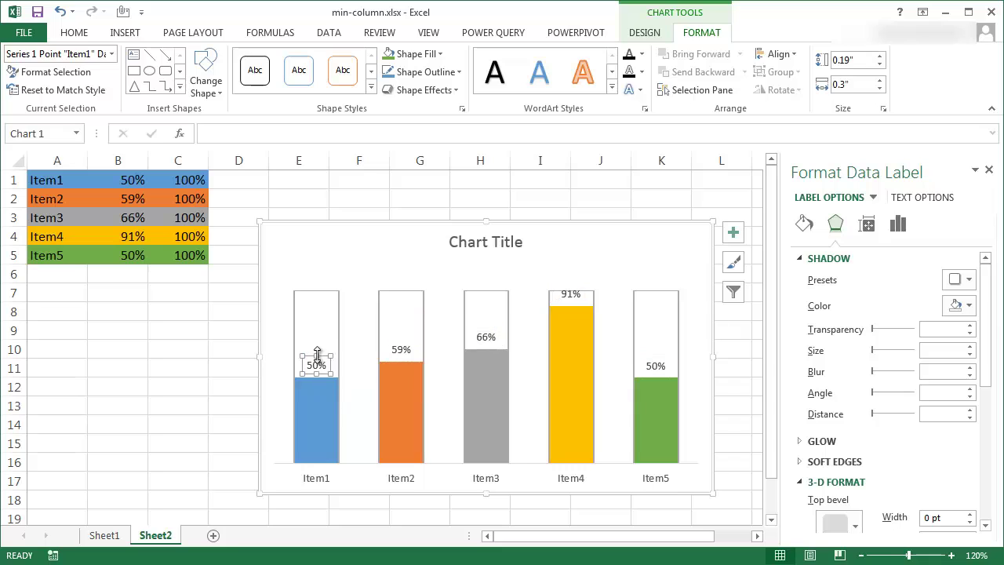
{"action": "left_click_drag", "start_coordinate": [313, 346], "coordinate": [314, 258]}
{"action": "left_click", "coordinate": [399, 348]}
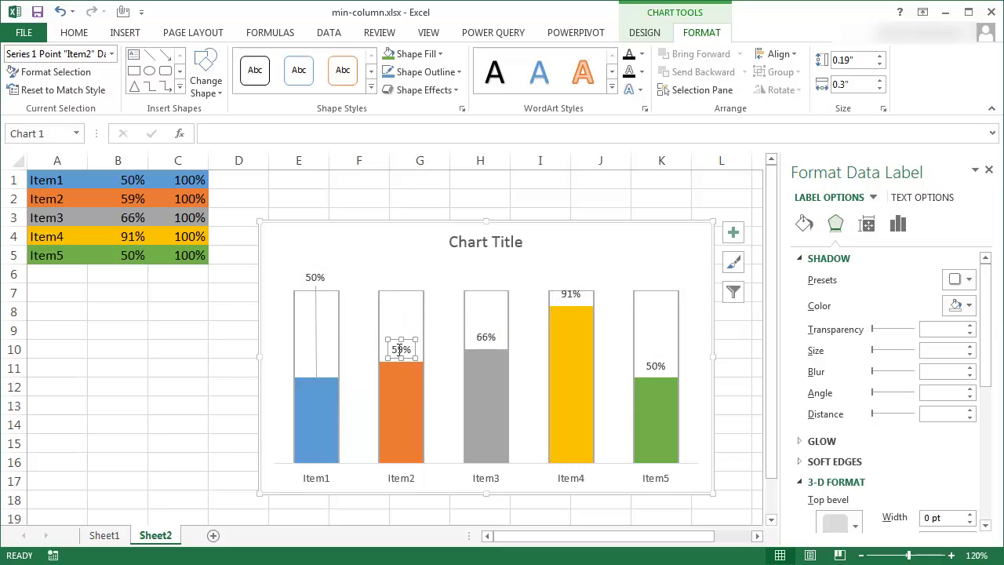
{"action": "left_click", "coordinate": [317, 317]}
{"action": "key", "text": "Escape"}
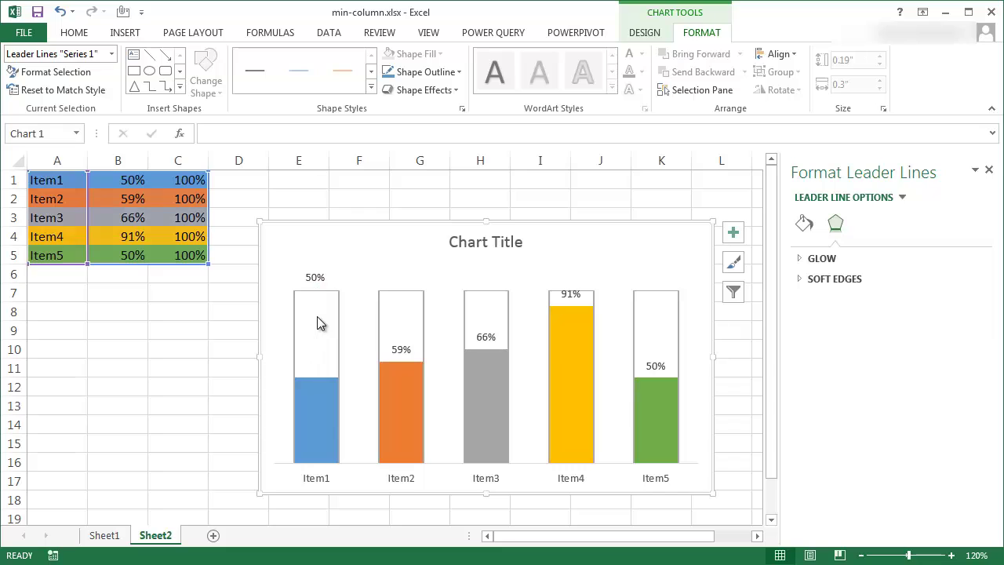
- Move the Item2, Item3, Item4 and Item5 data labels individually above their outlined columns, in line with the Item1 label
{"action": "left_click", "coordinate": [402, 347]}
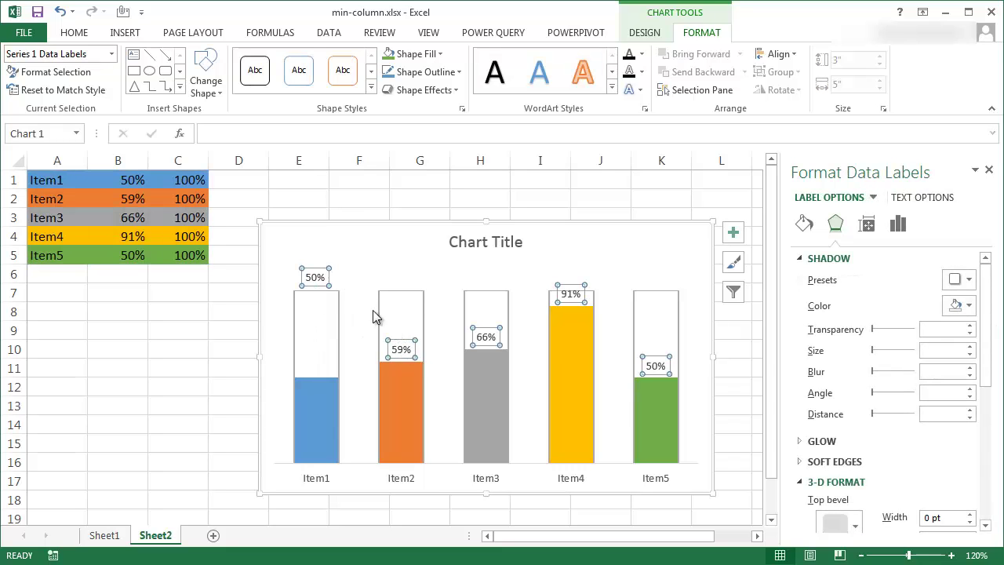
{"action": "left_click", "coordinate": [396, 339]}
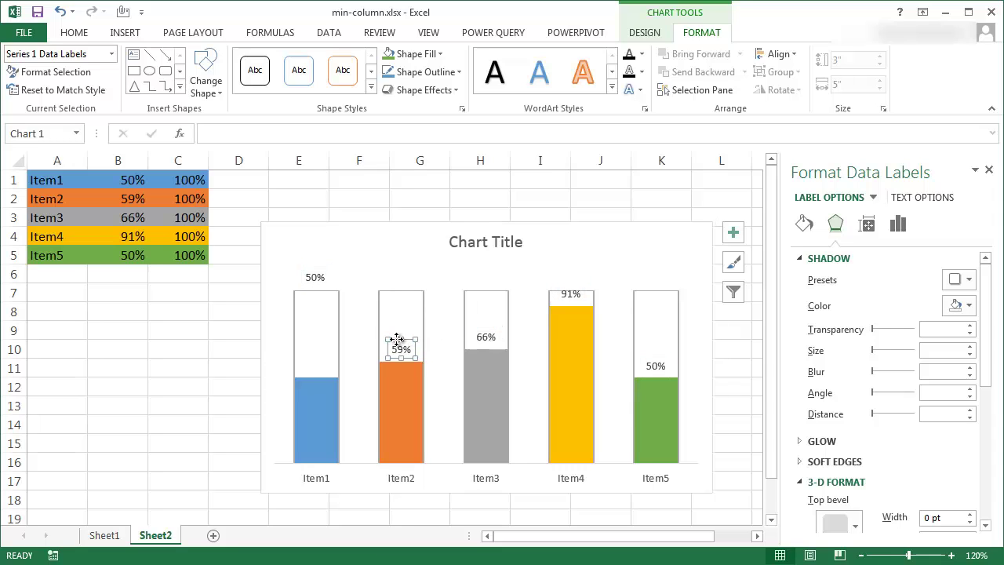
{"action": "left_click_drag", "start_coordinate": [396, 338], "coordinate": [396, 271]}
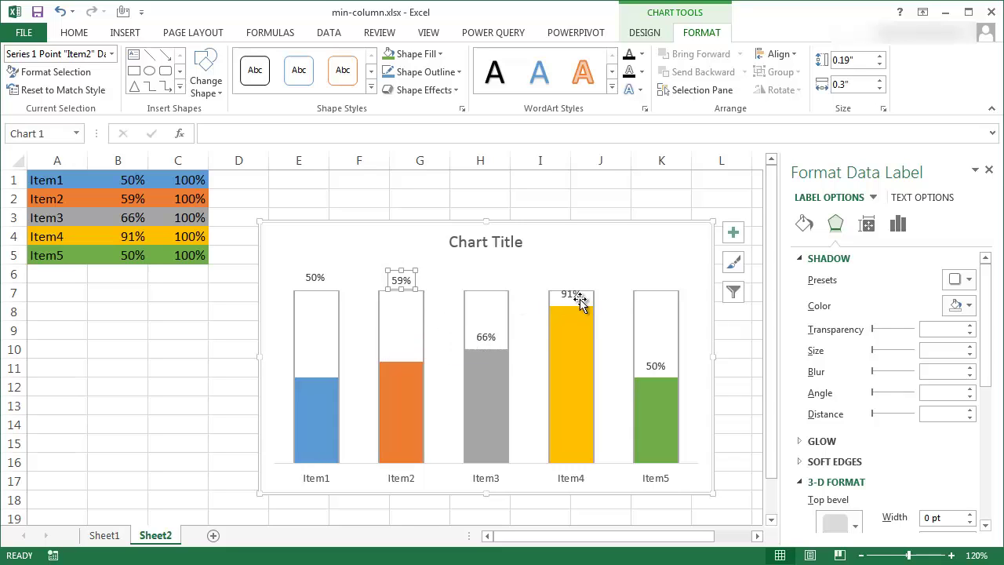
{"action": "left_click", "coordinate": [486, 337]}
{"action": "left_click_drag", "start_coordinate": [477, 330], "coordinate": [481, 266]}
{"action": "left_click_drag", "start_coordinate": [568, 293], "coordinate": [568, 275]}
{"action": "left_click", "coordinate": [650, 359]}
{"action": "left_click_drag", "start_coordinate": [649, 354], "coordinate": [650, 269]}
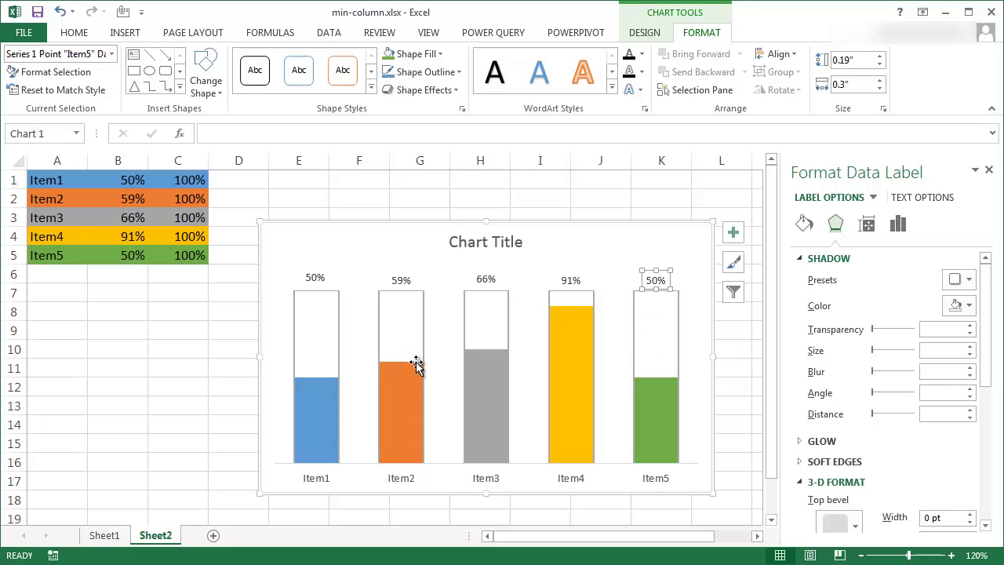
{"action": "left_click", "coordinate": [187, 385]}
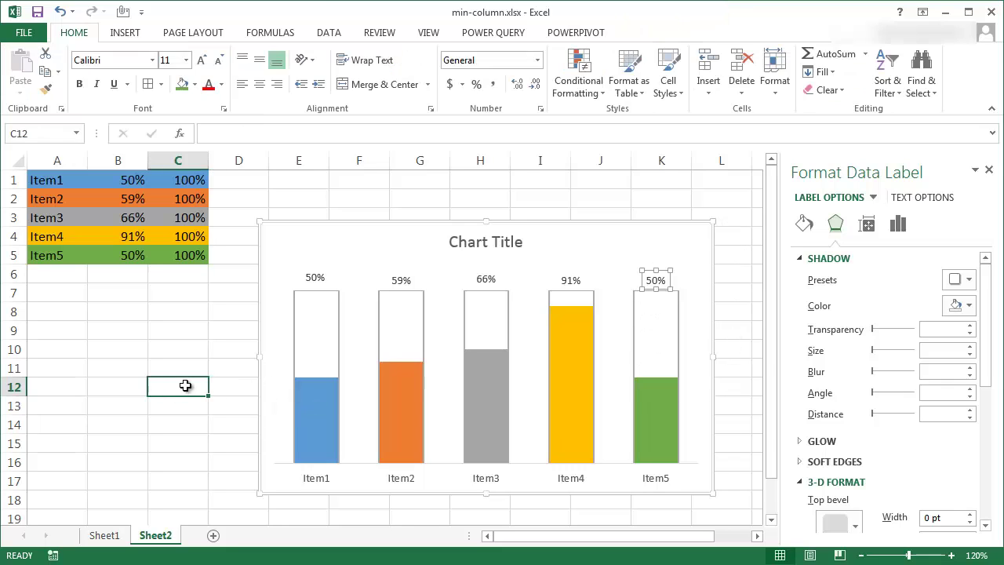
- Replace the chart title text with "Products"
{"action": "left_click", "coordinate": [477, 241]}
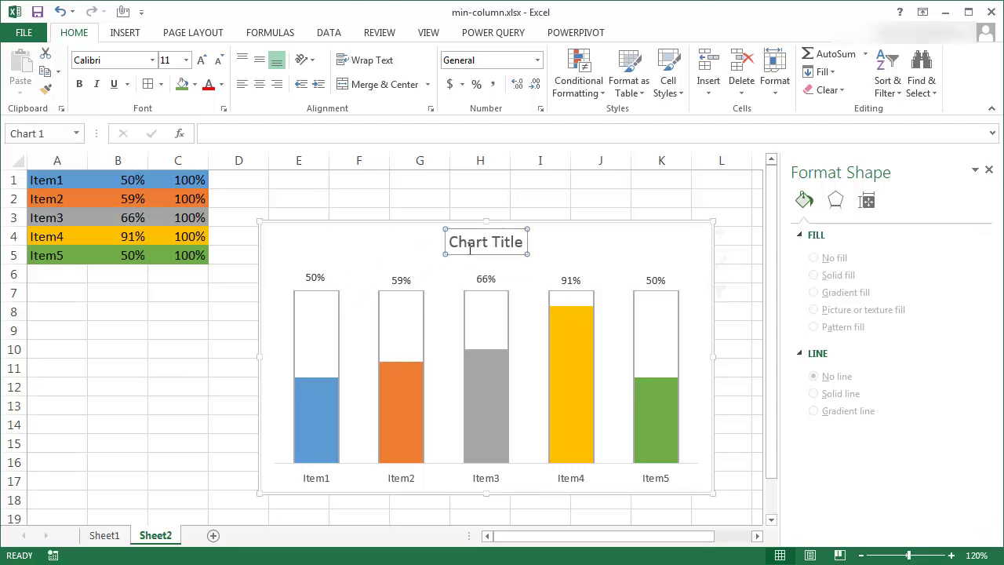
{"action": "double_click", "coordinate": [481, 243]}
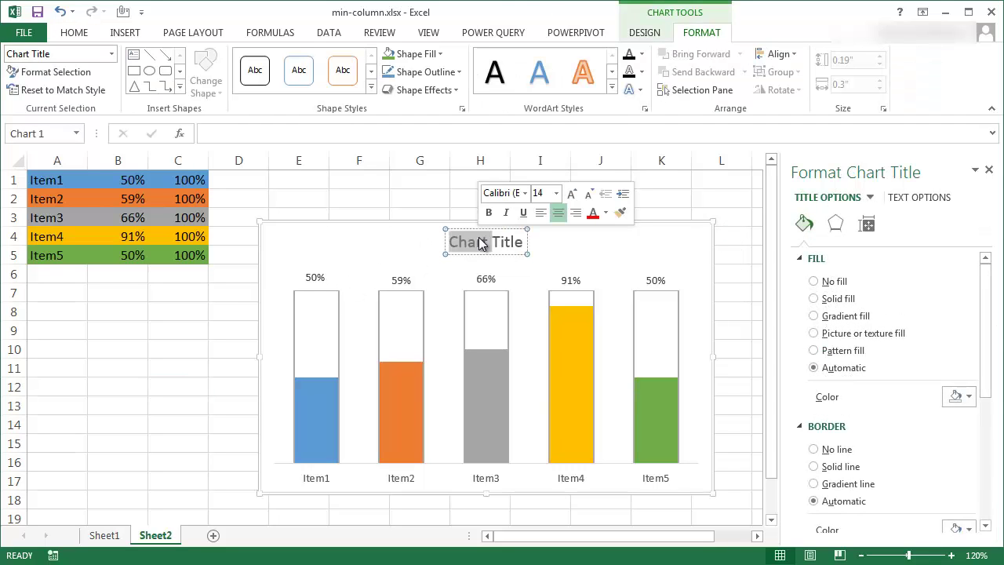
{"action": "key", "text": "Delete"}
{"action": "key", "text": "Delete"}
{"action": "key", "text": "Delete"}
{"action": "key", "text": "Delete"}
{"action": "key", "text": "Delete"}
{"action": "key", "text": "Delete"}
{"action": "key", "text": "Delete"}
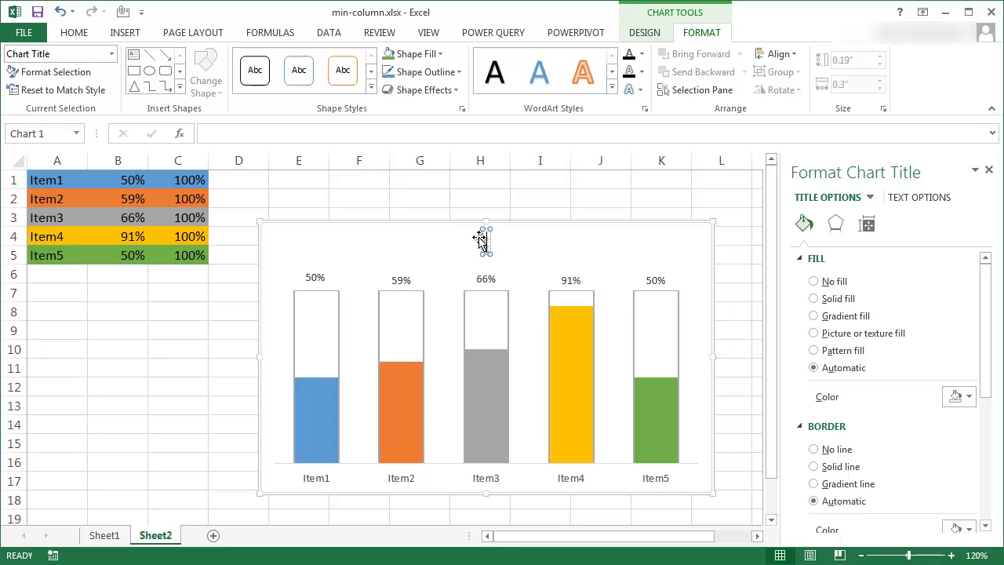
{"action": "type", "text": "Products"}
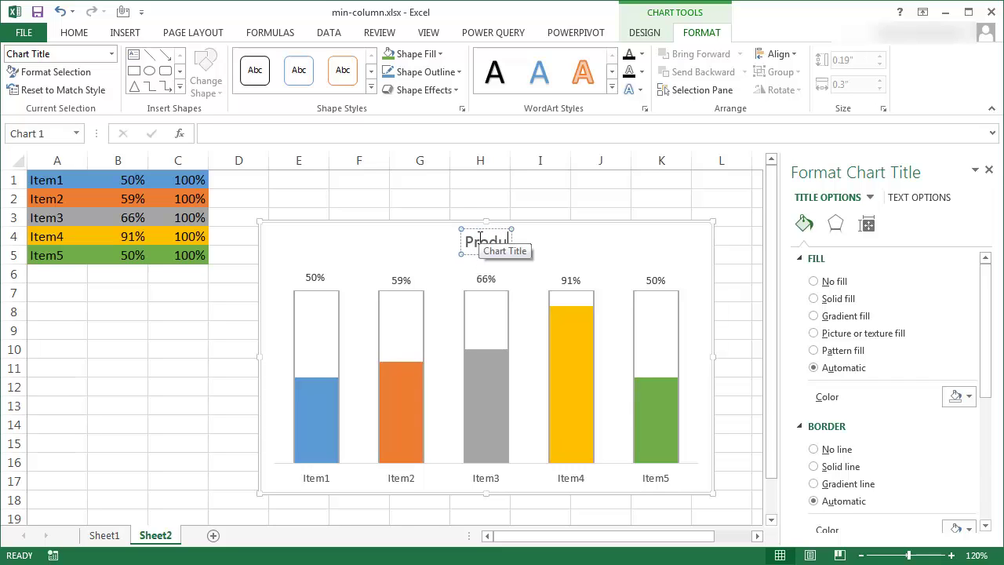
{"action": "left_click", "coordinate": [443, 200]}
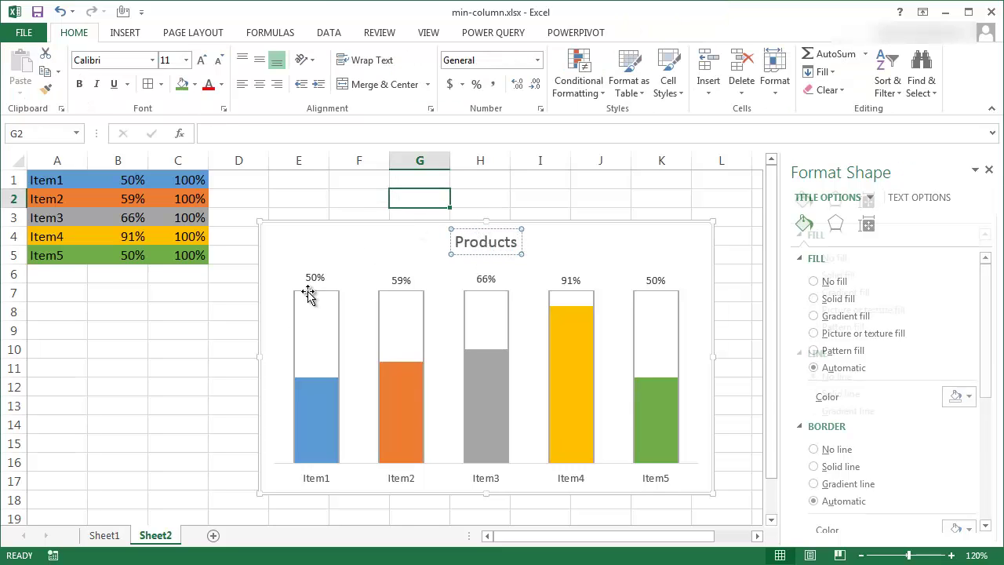
{"action": "left_click", "coordinate": [159, 353]}
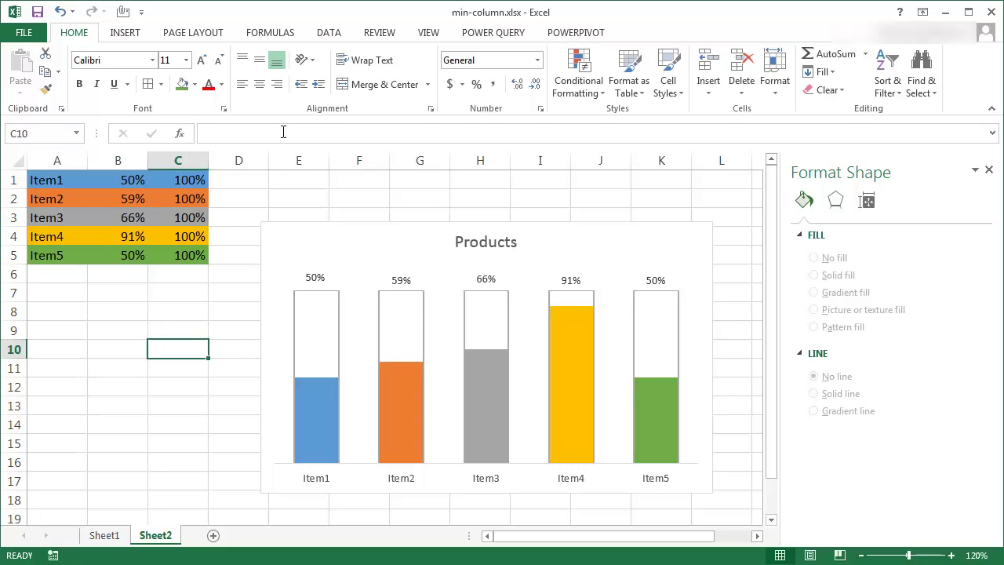
- Hide the gridlines on Sheet2
{"action": "left_click", "coordinate": [428, 33]}
{"action": "left_click", "coordinate": [177, 86]}
{"action": "left_click", "coordinate": [184, 369]}
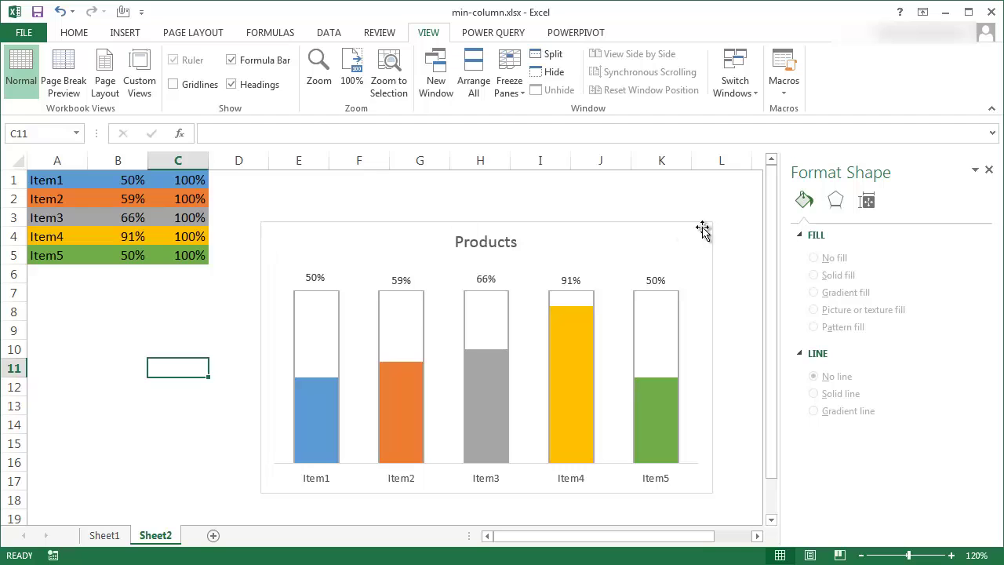
- Remove the chart area's border and set the horizontal category axis to no line
{"action": "left_click", "coordinate": [345, 225]}
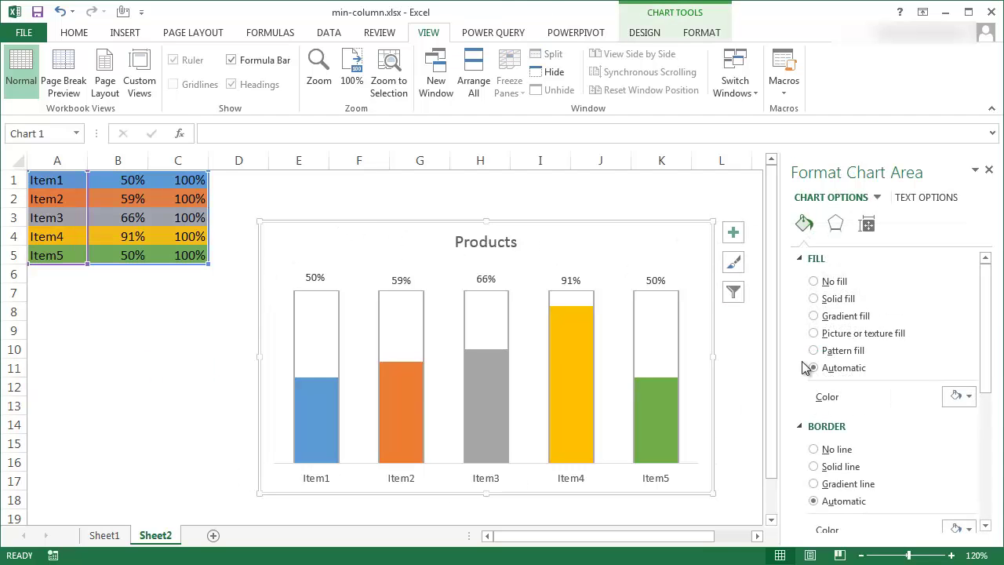
{"action": "left_click", "coordinate": [813, 450]}
{"action": "left_click", "coordinate": [182, 477]}
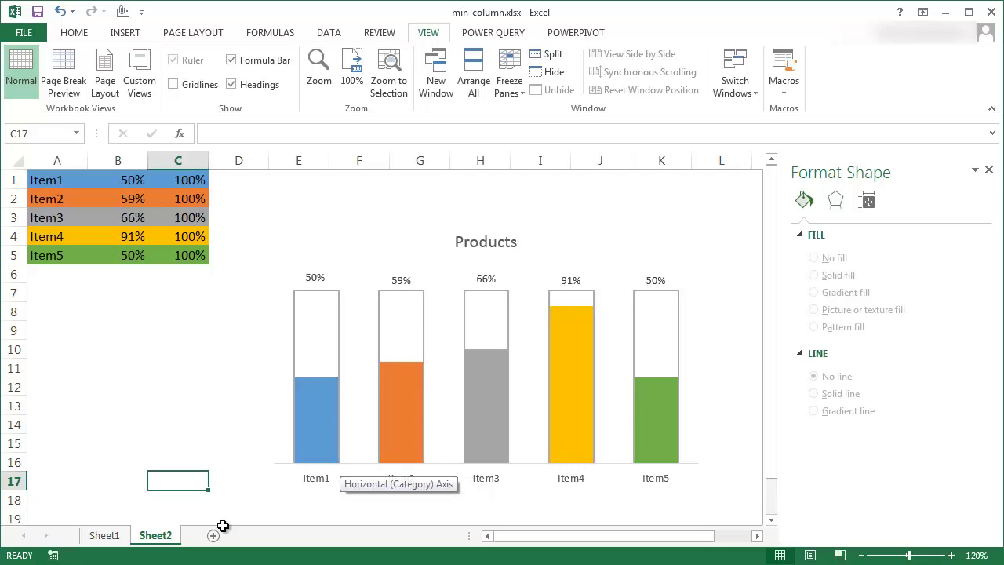
{"action": "left_click", "coordinate": [357, 469]}
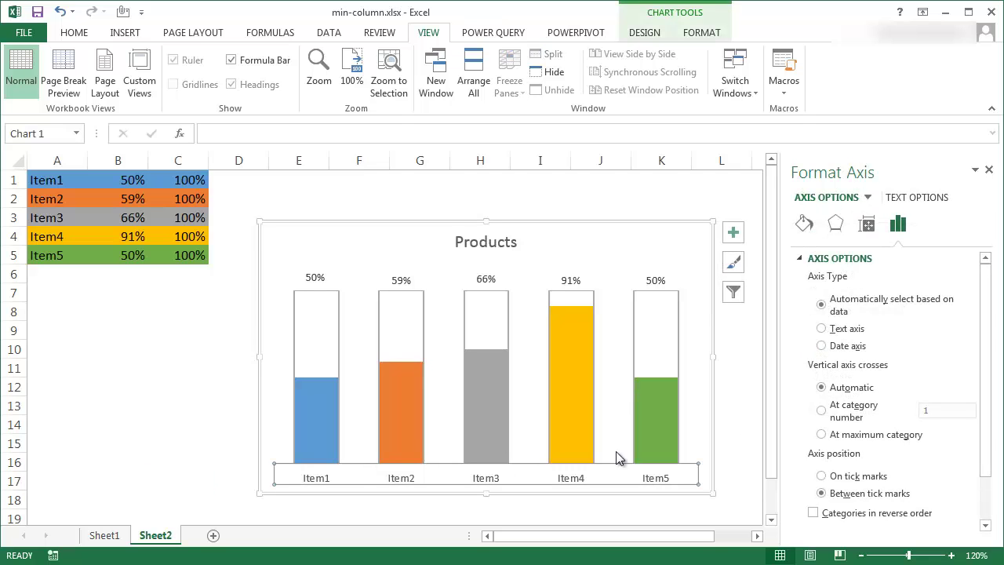
{"action": "left_click", "coordinate": [804, 225]}
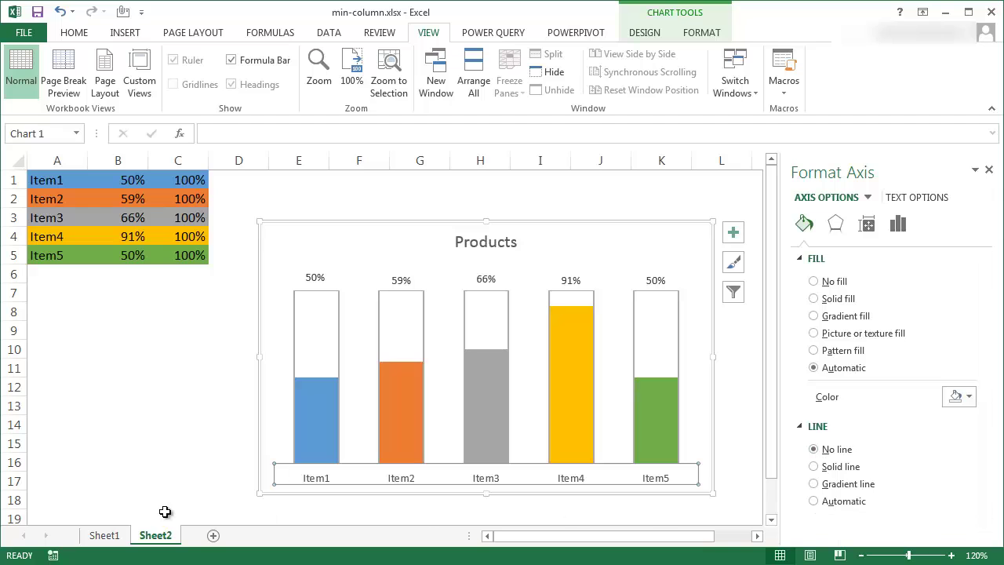
{"action": "left_click", "coordinate": [177, 482]}
{"action": "left_click", "coordinate": [231, 427]}
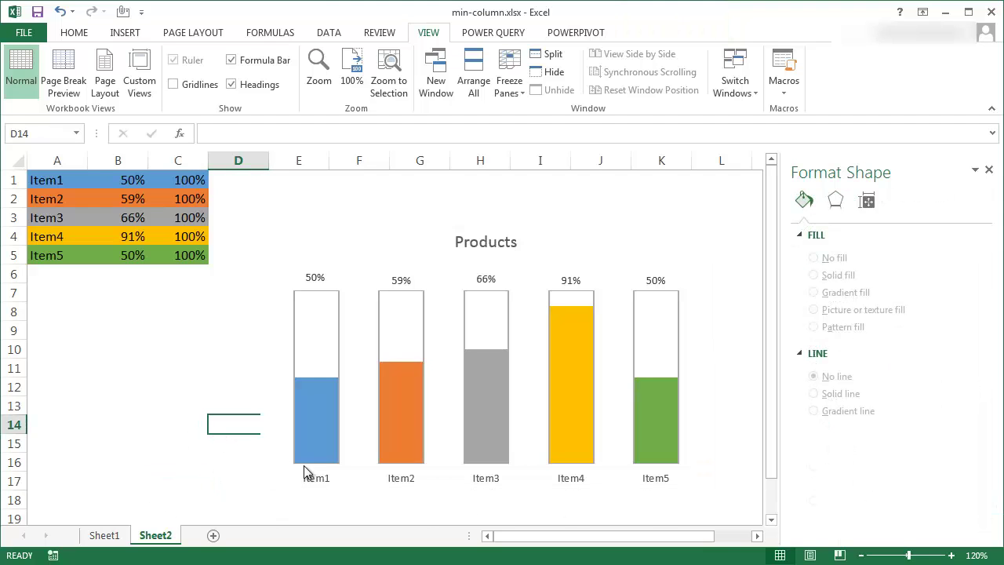
- Shrink the Products chart and move it up so it sits beside the data table
{"action": "left_click", "coordinate": [528, 329]}
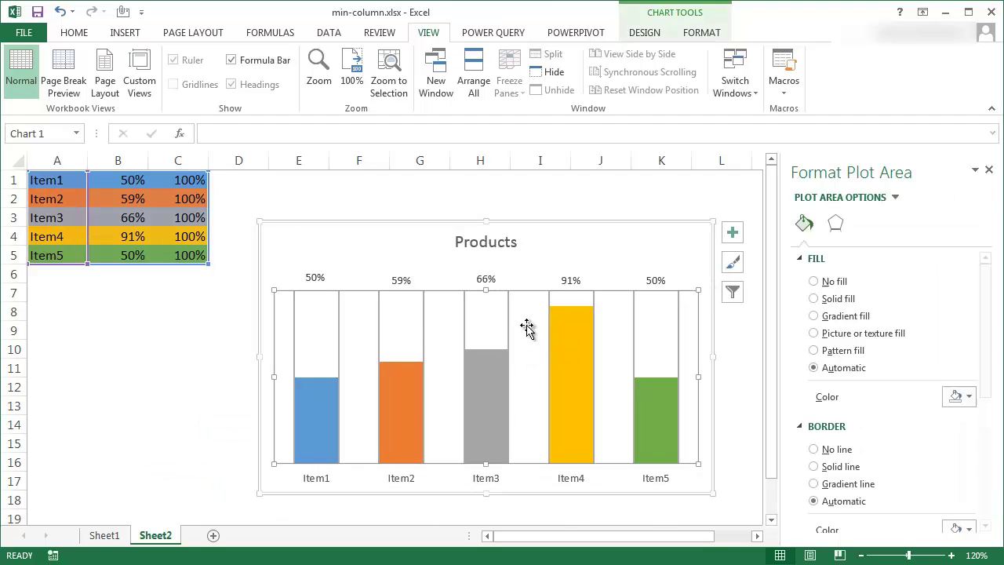
{"action": "left_click_drag", "start_coordinate": [711, 219], "coordinate": [622, 266]}
{"action": "left_click_drag", "start_coordinate": [550, 267], "coordinate": [573, 206]}
{"action": "left_click", "coordinate": [679, 369]}
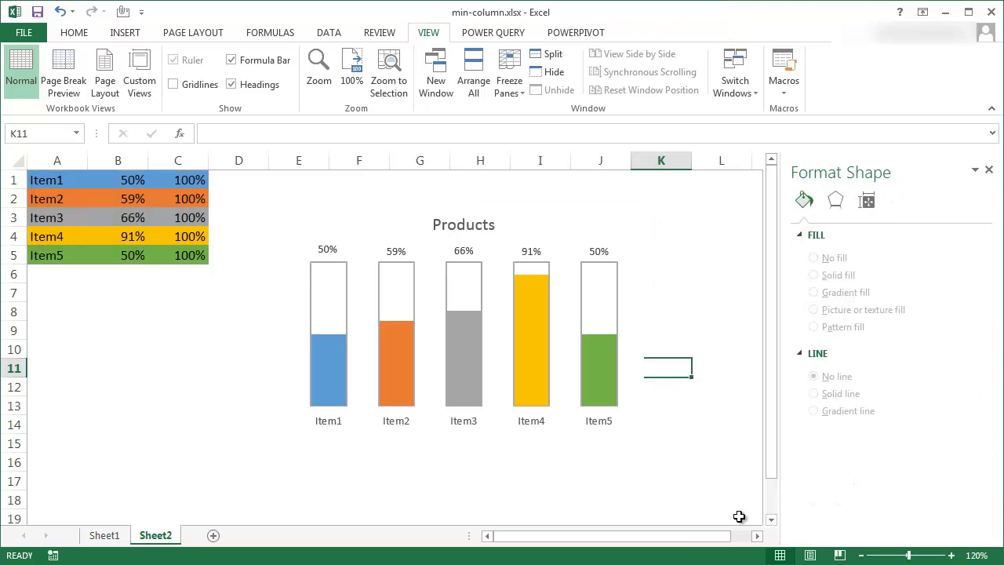
{"action": "mouse_move", "coordinate": [384, 355]}
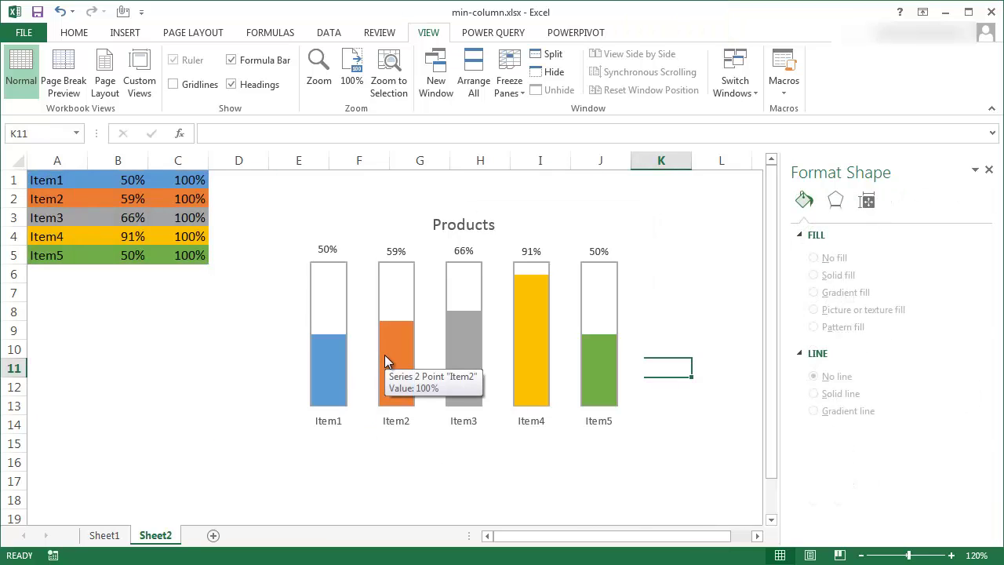
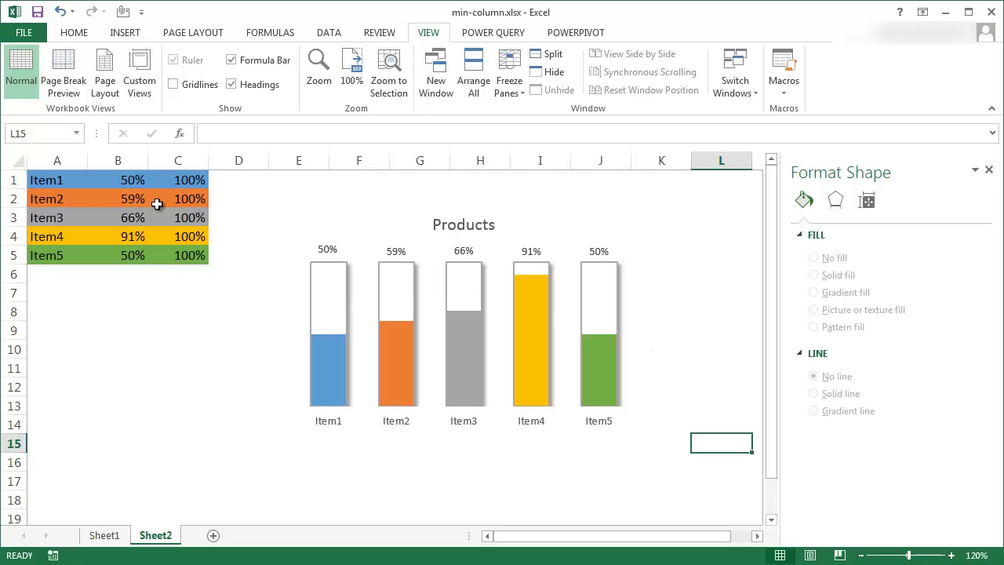
- Set the Item3 value in cell B3 to 45%
{"action": "left_click", "coordinate": [133, 214]}
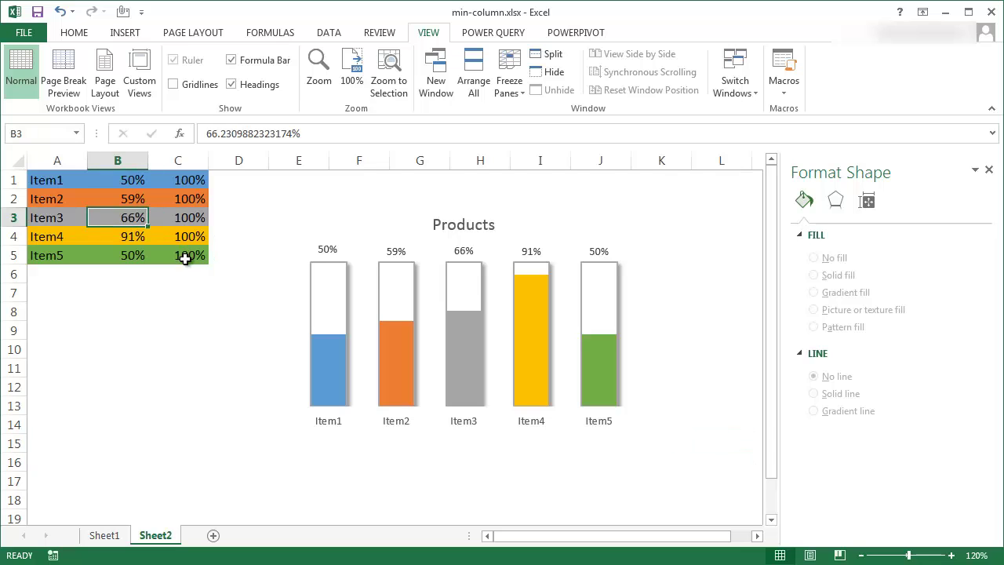
{"action": "type", "text": "45"}
{"action": "key", "text": "Return"}
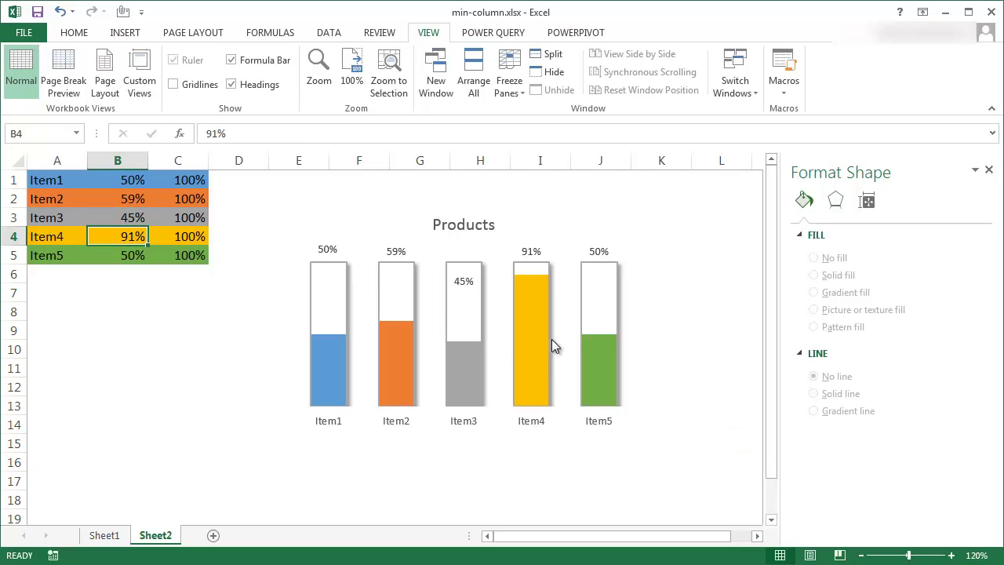
- Move the Item3 data label back above its outlined column, level with the other labels
{"action": "left_click", "coordinate": [465, 282]}
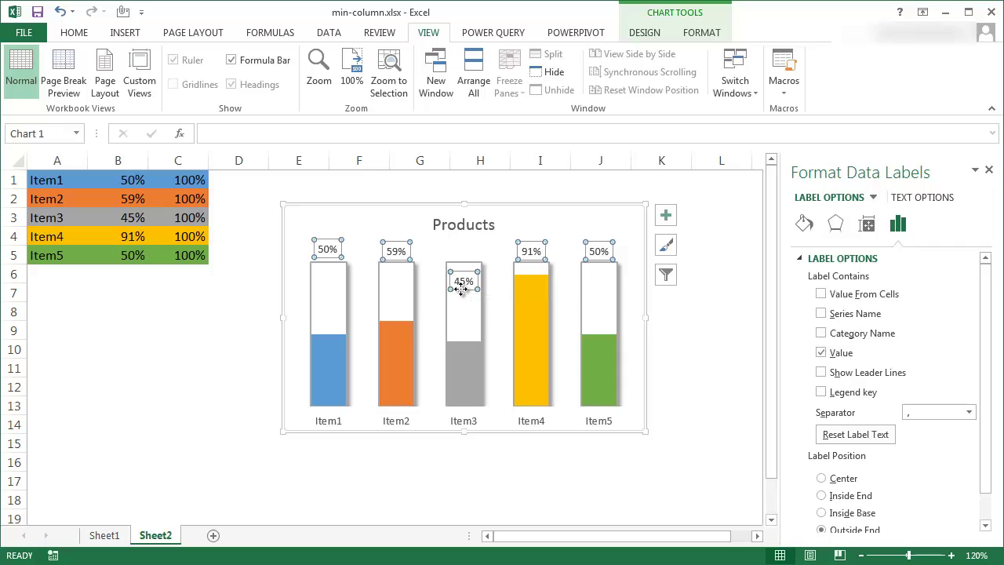
{"action": "left_click", "coordinate": [462, 284]}
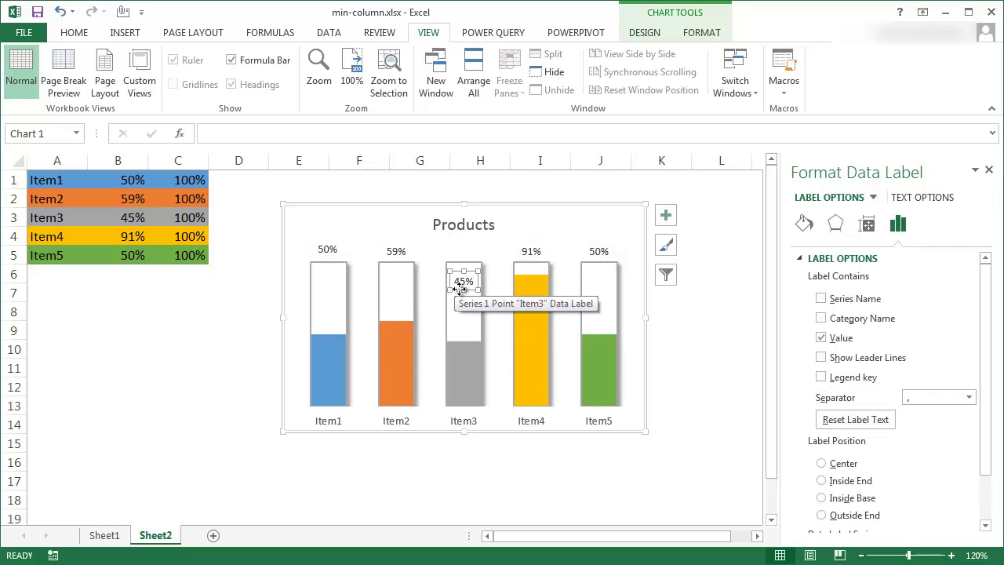
{"action": "left_click_drag", "start_coordinate": [460, 288], "coordinate": [462, 255]}
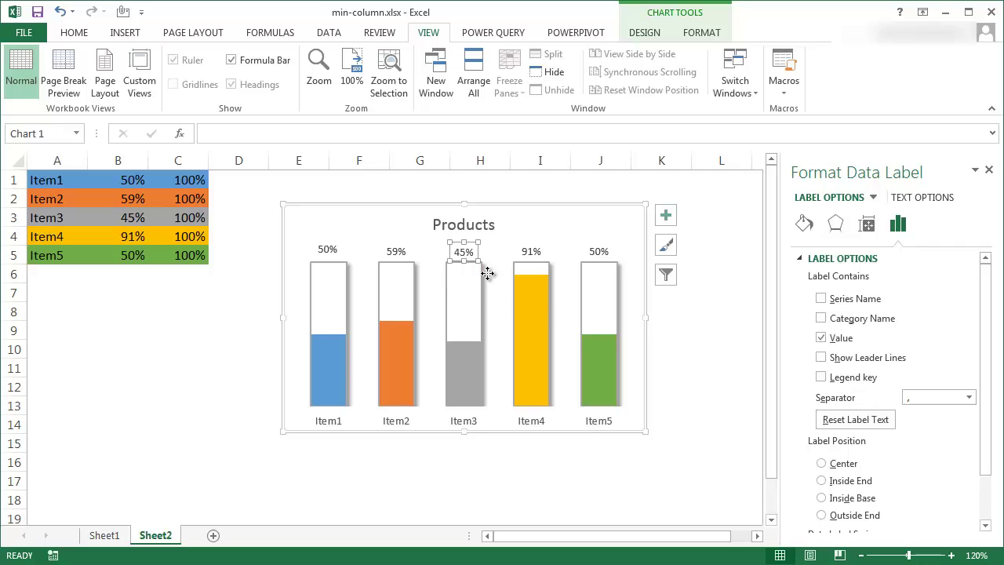
{"action": "left_click", "coordinate": [708, 379]}
{"action": "left_click", "coordinate": [673, 481]}
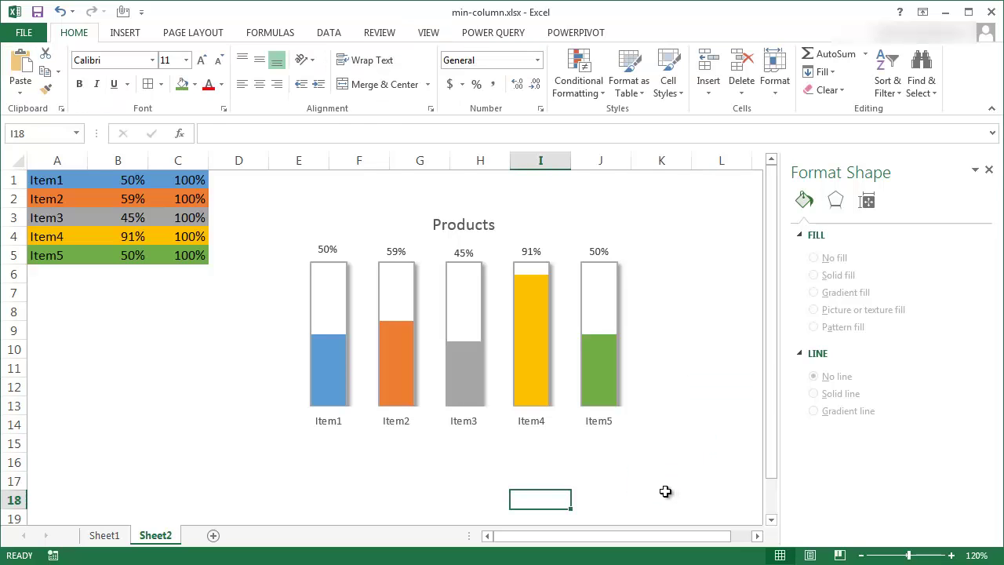
- Hide column C, which holds the 100% values
{"action": "left_click", "coordinate": [181, 160]}
{"action": "right_click", "coordinate": [177, 161]}
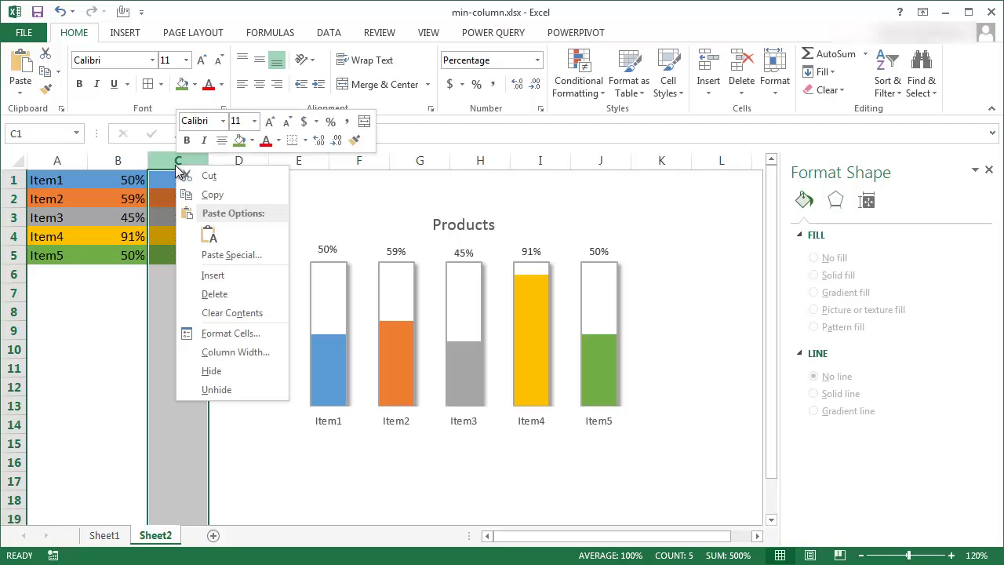
{"action": "left_click", "coordinate": [237, 373]}
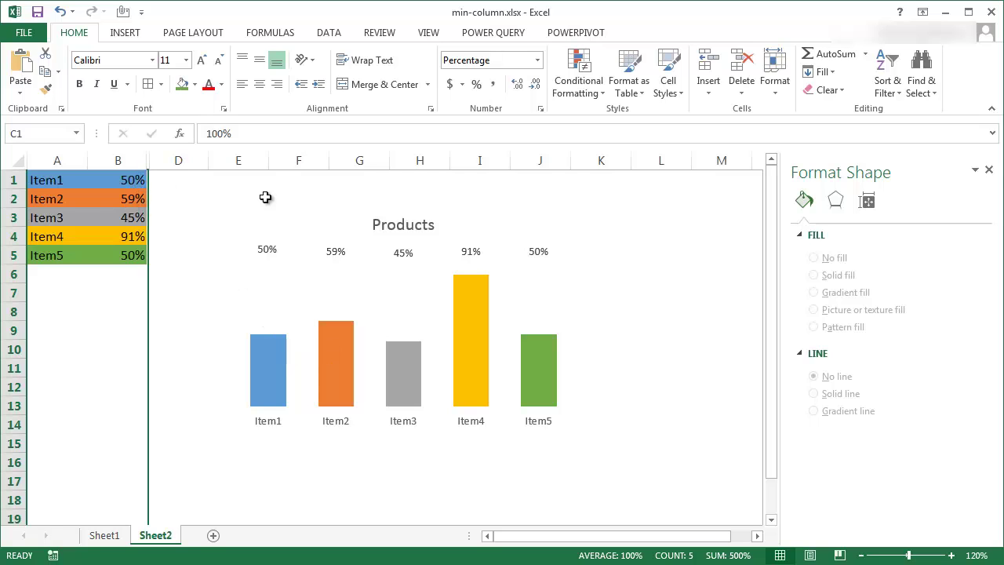
- Set the Products chart's hidden and empty cell settings to show data in hidden rows and columns
{"action": "left_click", "coordinate": [377, 315]}
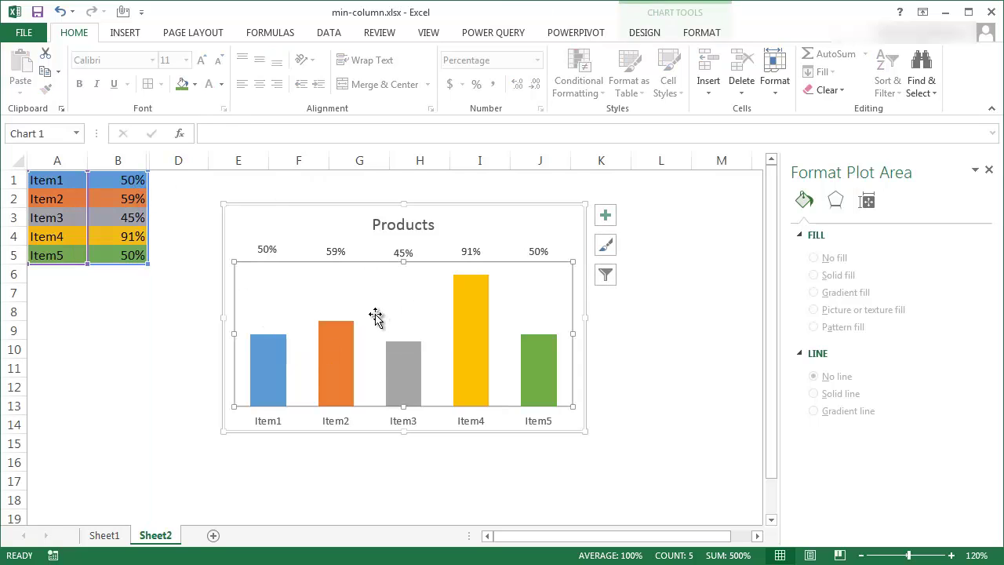
{"action": "left_click", "coordinate": [645, 33]}
{"action": "left_click", "coordinate": [779, 75]}
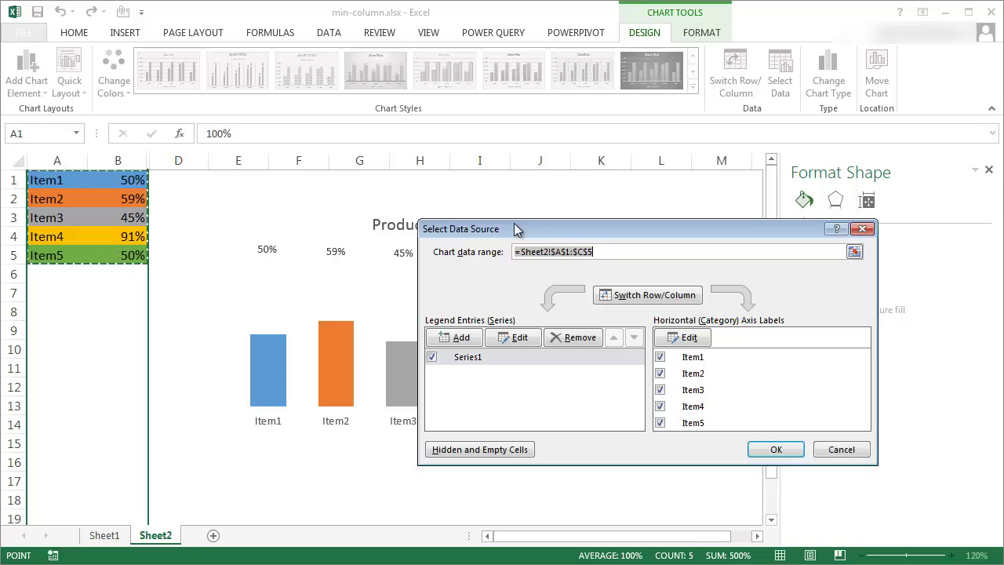
{"action": "left_click", "coordinate": [485, 455]}
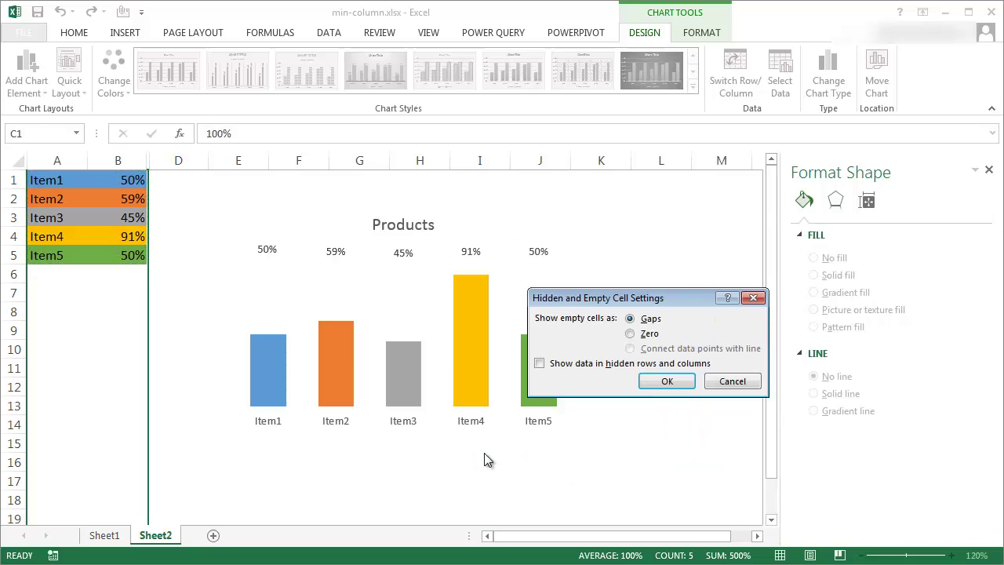
{"action": "left_click", "coordinate": [538, 364]}
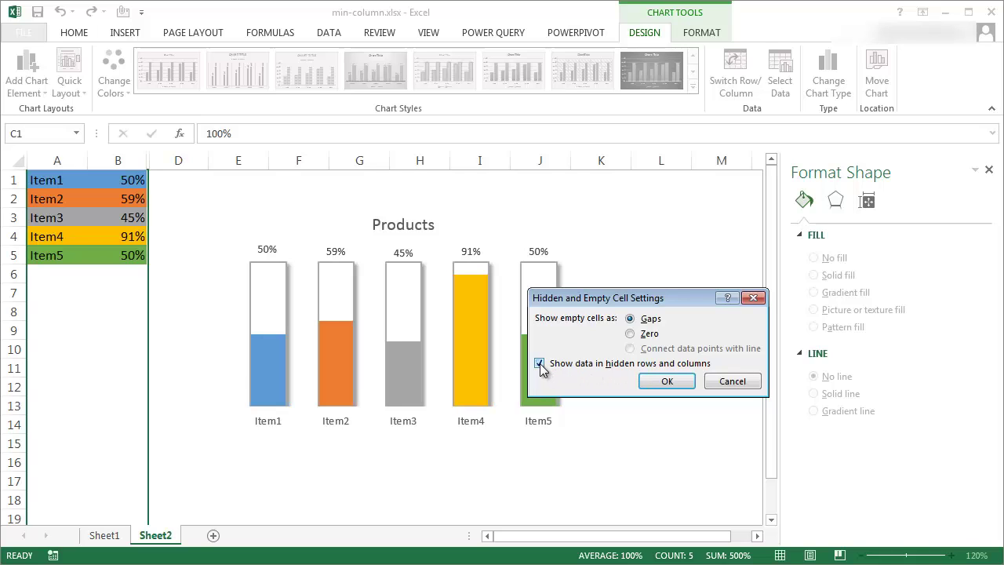
{"action": "left_click", "coordinate": [666, 381]}
{"action": "left_click", "coordinate": [775, 449]}
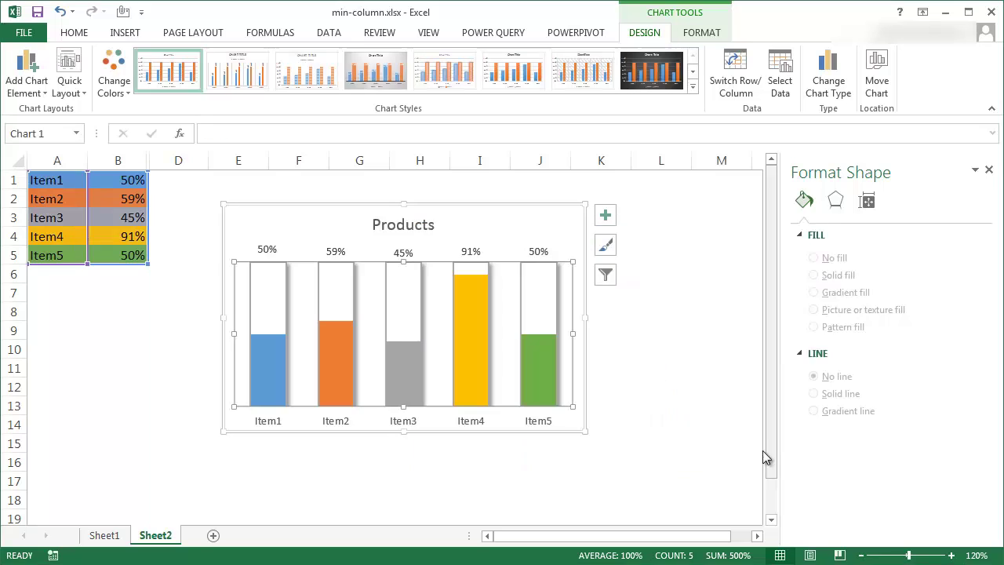
{"action": "left_click", "coordinate": [655, 463]}
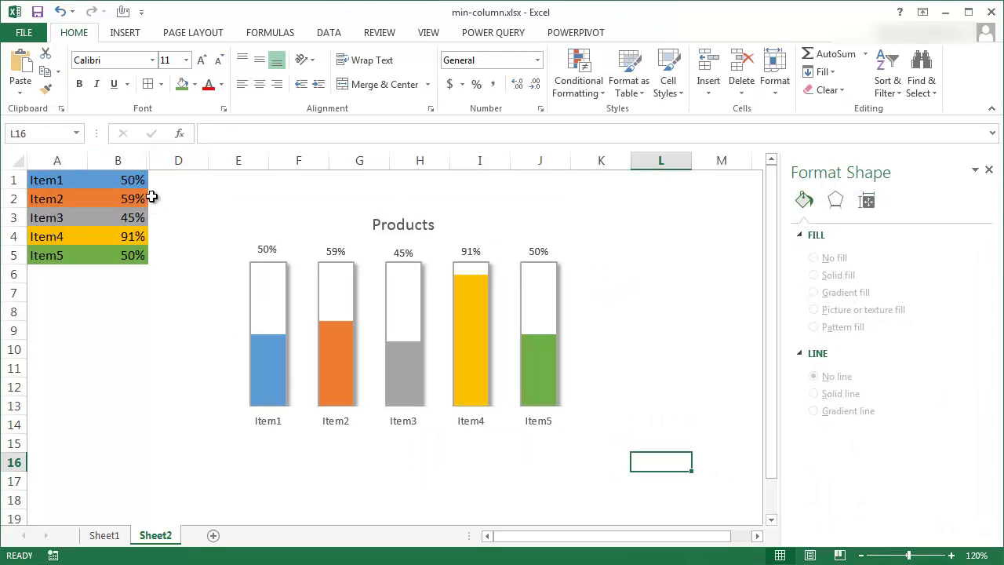